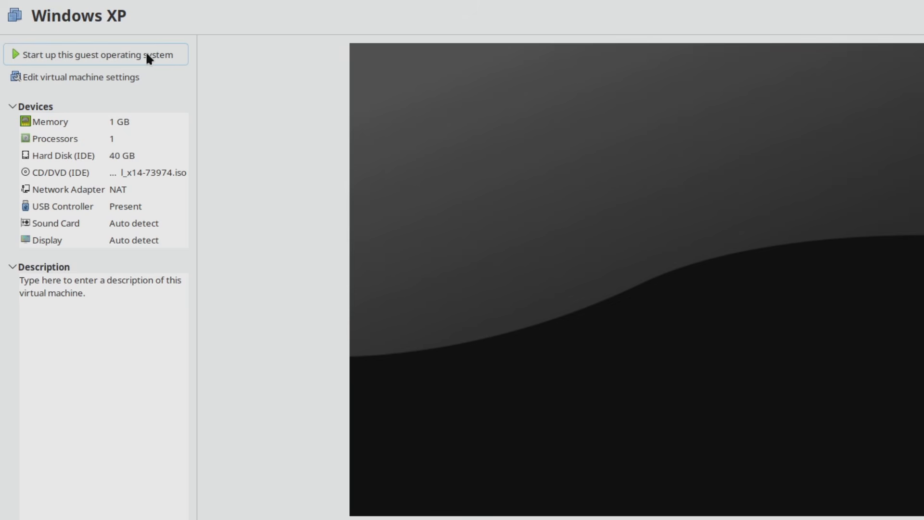
Start the Windows XP virtual machine and boot it from the CD-ROM drive.
{"action": "left_click", "coordinate": [121, 51]}
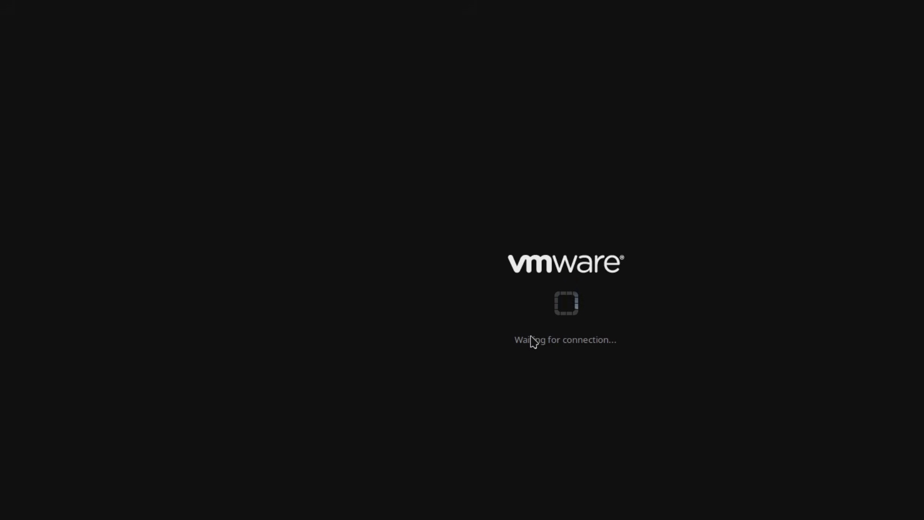
{"action": "key", "text": "Escape"}
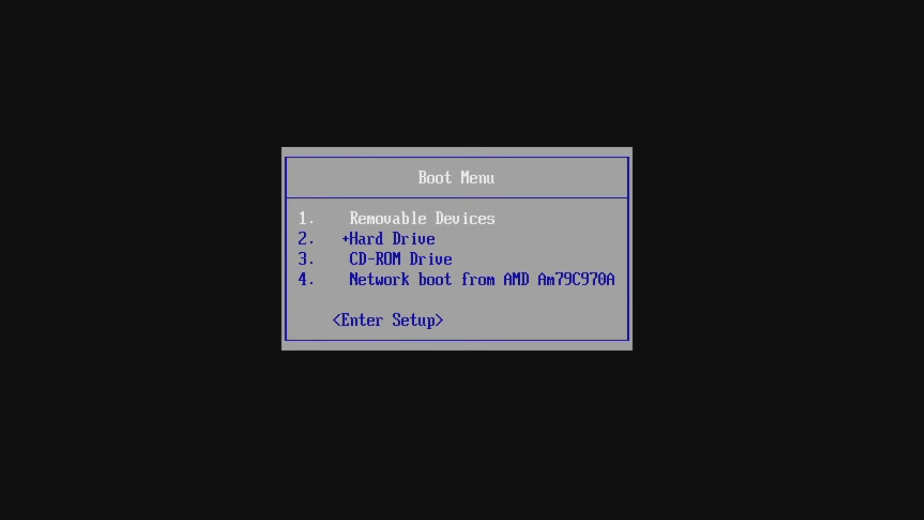
{"action": "key", "text": "Down"}
{"action": "key", "text": "Down"}
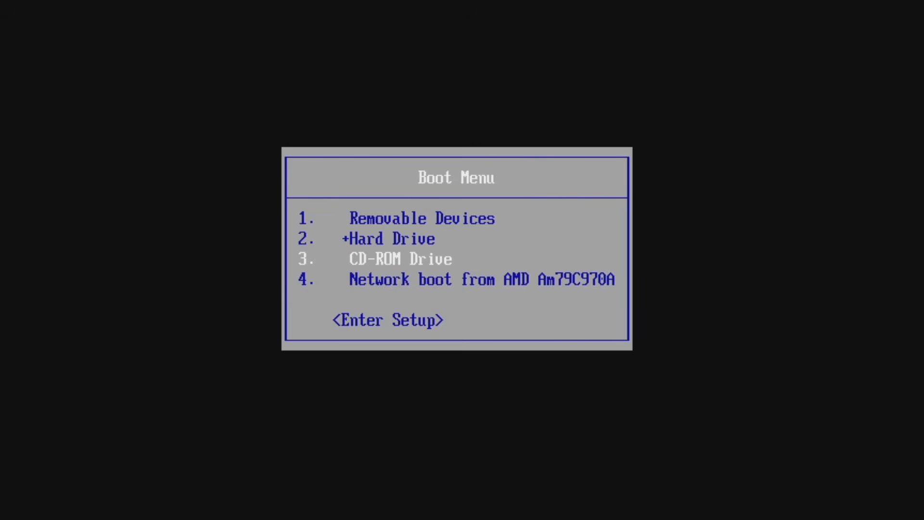
{"action": "key", "text": "Return"}
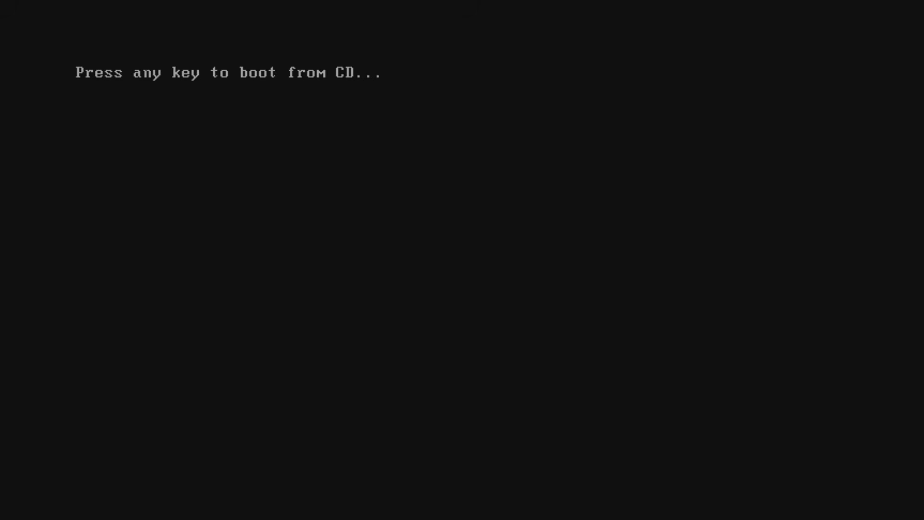
{"action": "key", "text": "Return"}
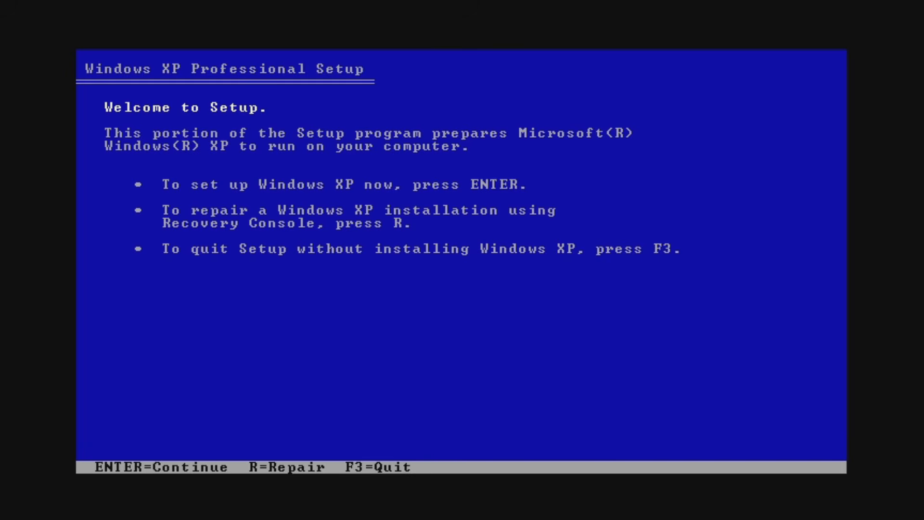
Begin Windows XP setup, accepting the license agreement and choosing a fresh copy over repairing the existing installation.
{"action": "key", "text": "Return"}
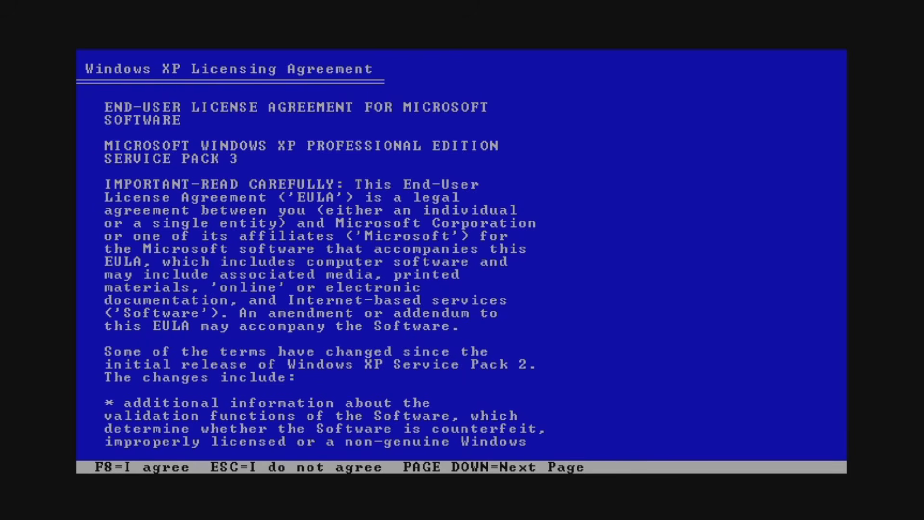
{"action": "key", "text": "F8"}
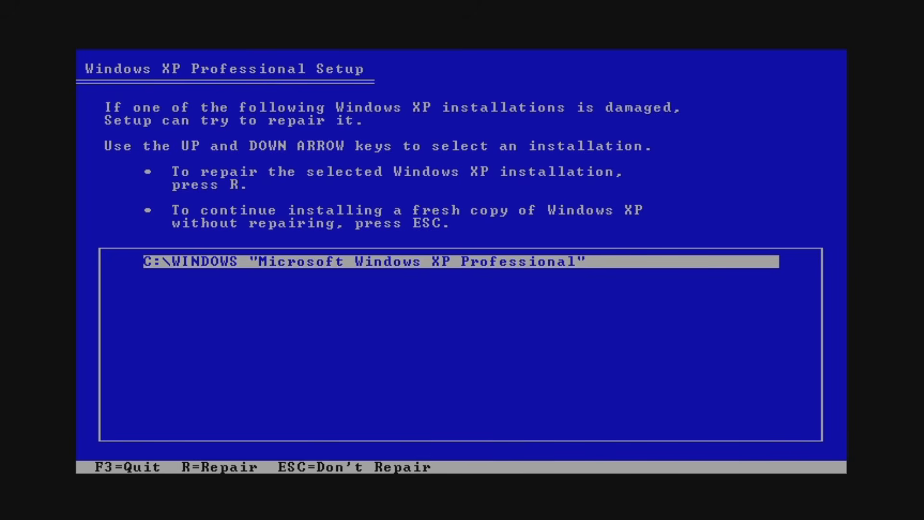
{"action": "key", "text": "Escape"}
Delete the existing NTFS system partition C: from Disk 0.
{"action": "key", "text": "Down"}
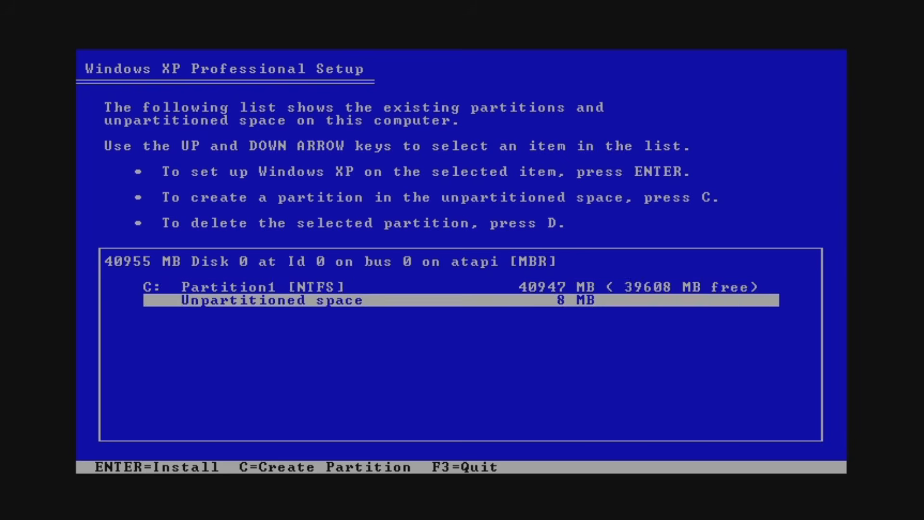
{"action": "key", "text": "Up"}
{"action": "key", "text": "Down"}
{"action": "key", "text": "Up"}
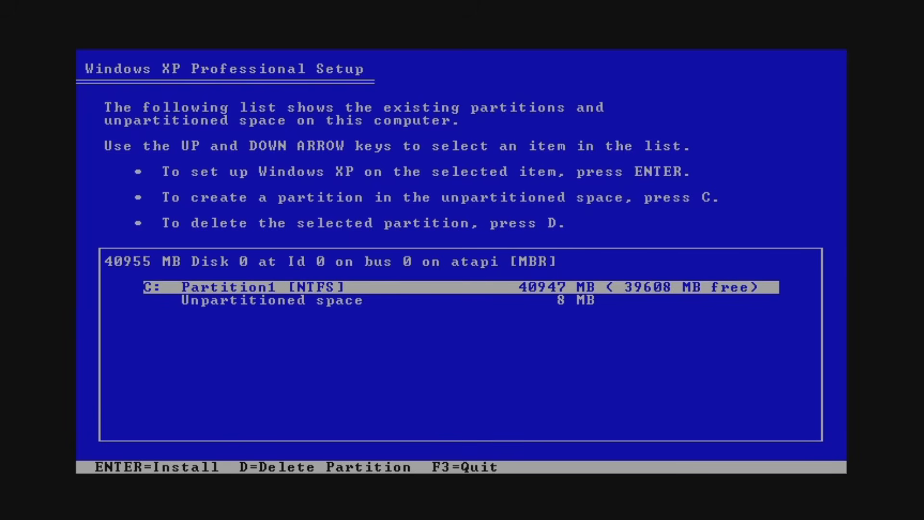
{"action": "key", "text": "d"}
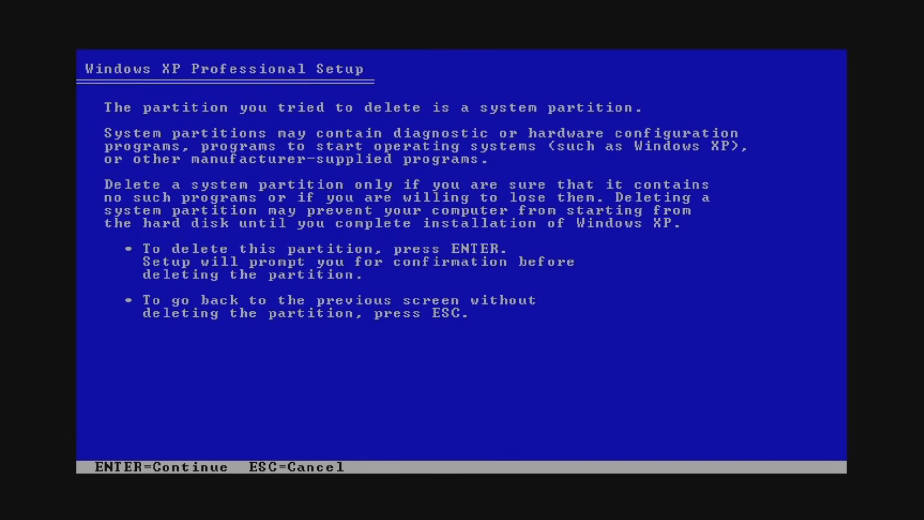
{"action": "key", "text": "Return"}
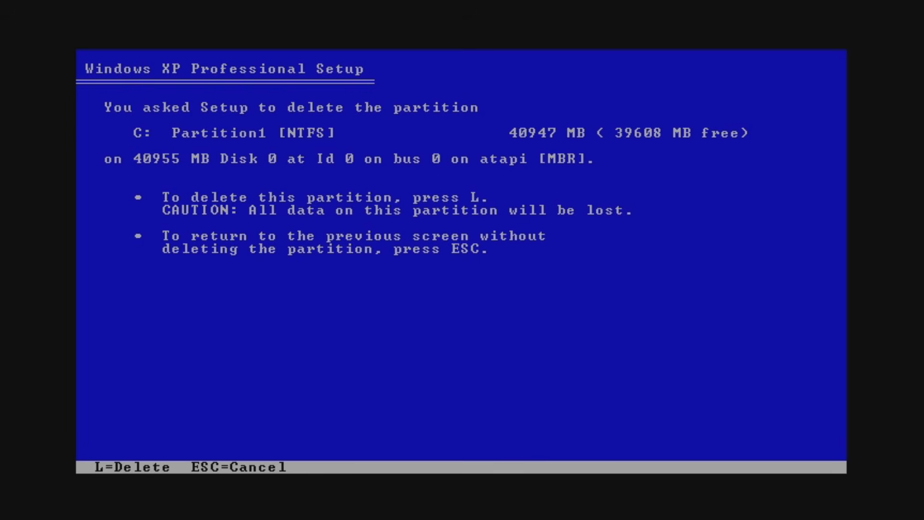
{"action": "key", "text": "l"}
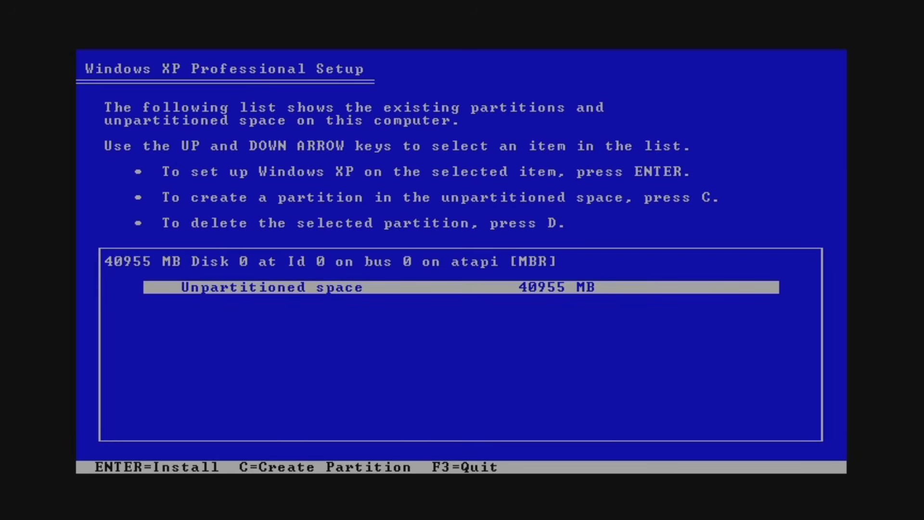
Install Windows XP on the unpartitioned space with the quick NTFS format, and restart the computer to continue setup.
{"action": "key", "text": "Return"}
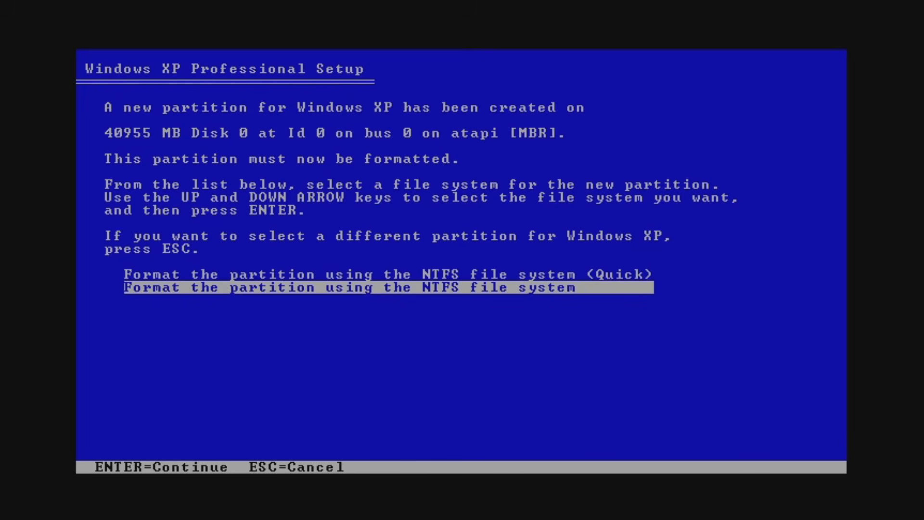
{"action": "key", "text": "Up"}
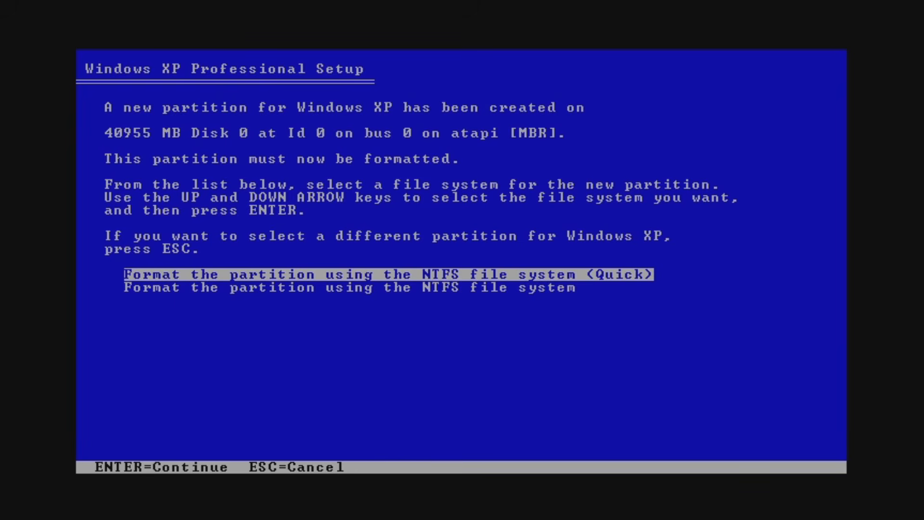
{"action": "key", "text": "Return"}
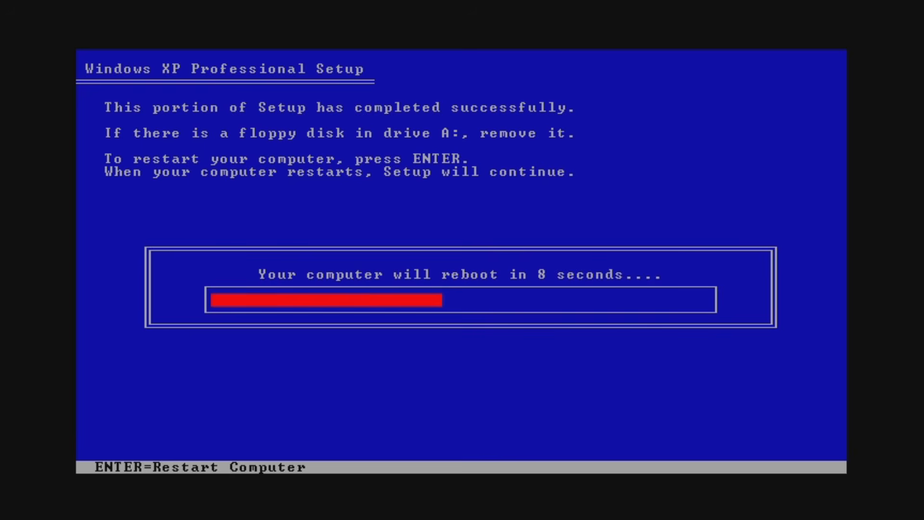
{"action": "key", "text": "Return"}
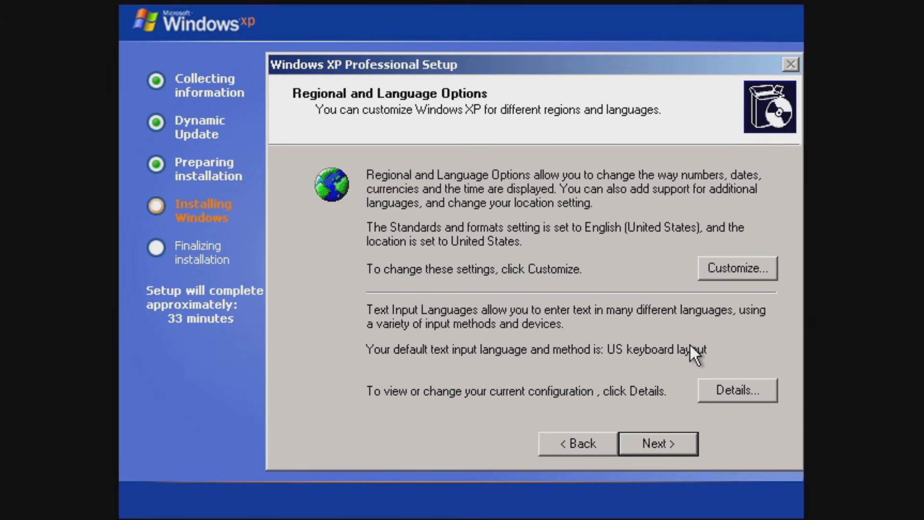
Keep the default regional and language options, and personalize the software with the user's name and the organization TechOpt.io.
{"action": "left_click", "coordinate": [663, 445]}
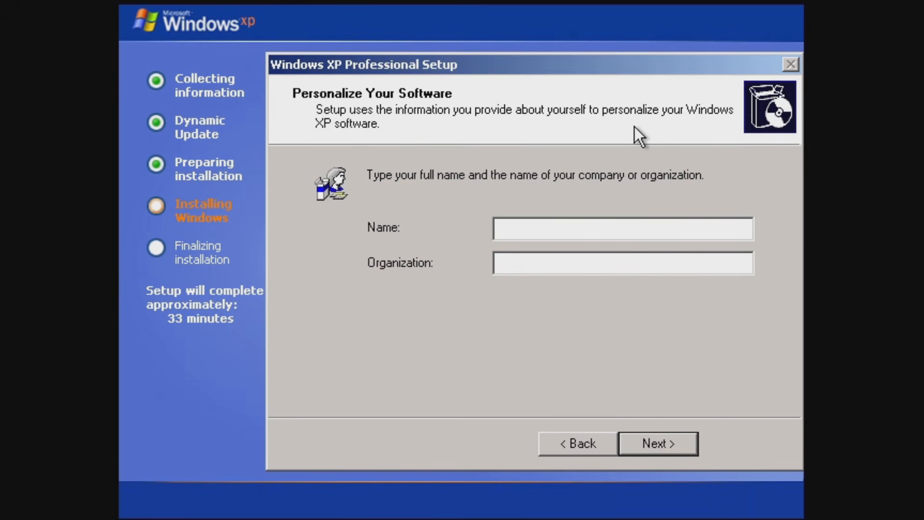
{"action": "type", "text": "David"}
{"action": "key", "text": "Tab"}
{"action": "type", "text": "Tech0"}
{"action": "type", "text": "pt.io"}
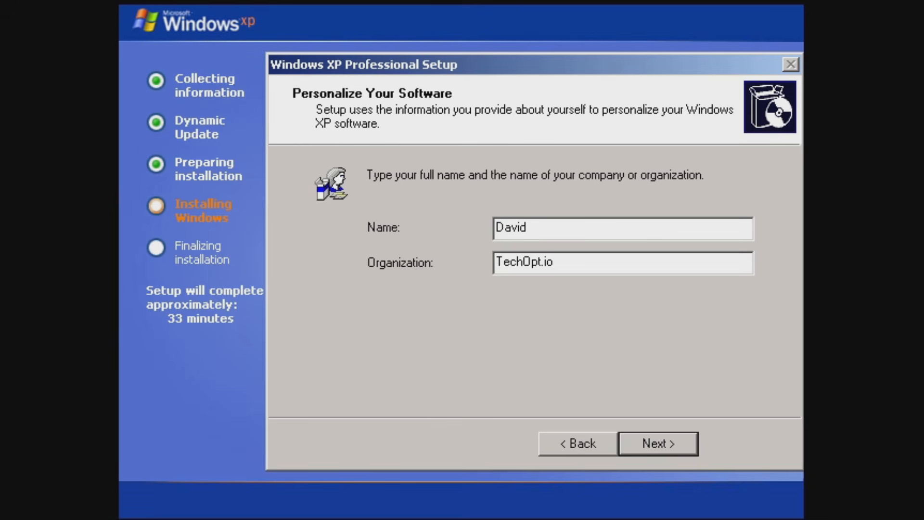
{"action": "left_click", "coordinate": [653, 437]}
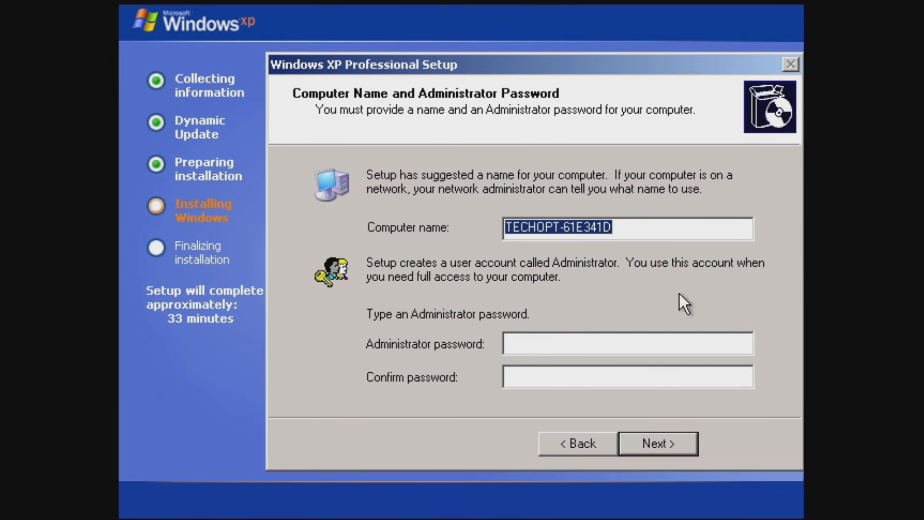
Set the computer name to winxptechopt, and enter and confirm the Administrator password.
{"action": "type", "text": "W"}
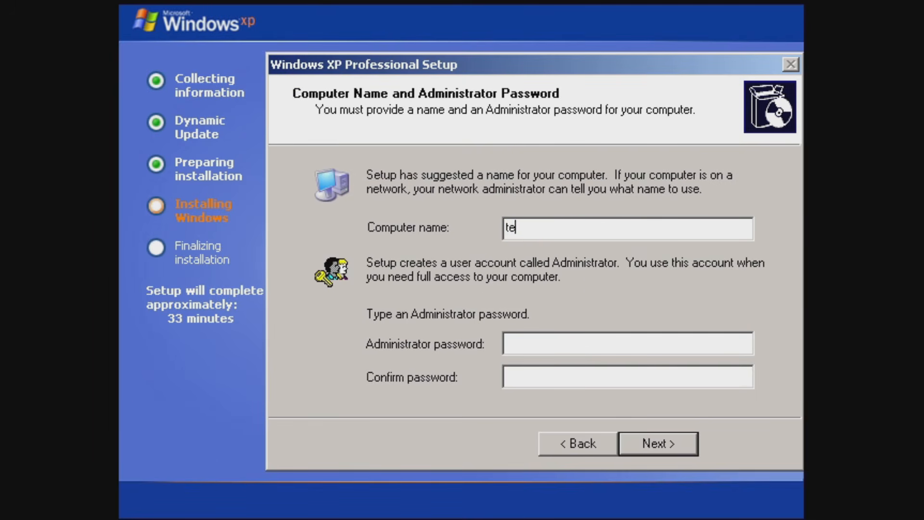
{"action": "type", "text": "inxptechopt"}
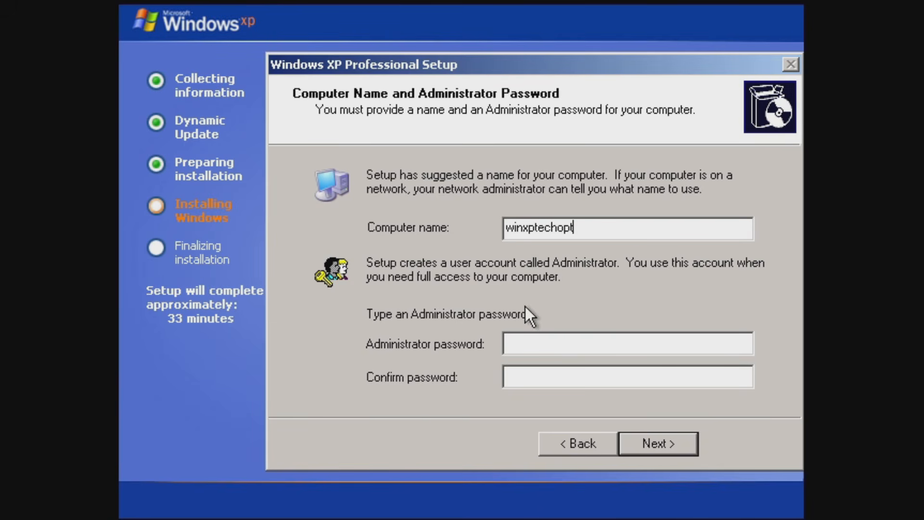
{"action": "left_click", "coordinate": [533, 342]}
{"action": "type", "text": "a"}
{"action": "key", "text": "BackSpace"}
{"action": "type", "text": "password1"}
{"action": "key", "text": "Tab"}
{"action": "type", "text": "password1"}
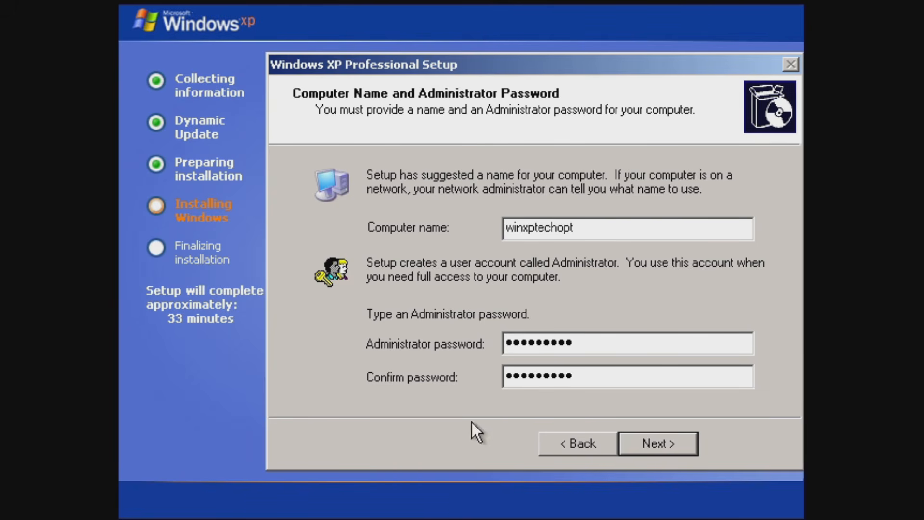
{"action": "left_click", "coordinate": [668, 445]}
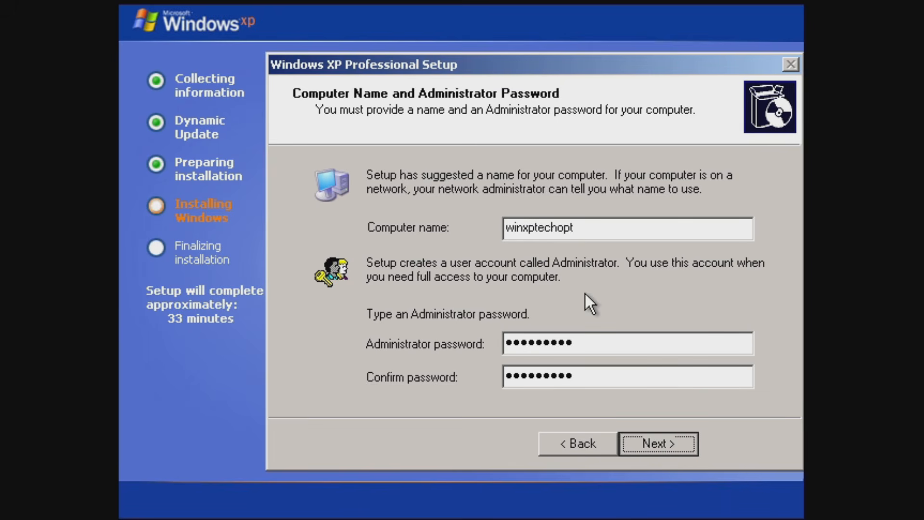
Set the time zone to (GMT-05:00) Eastern Time (US & Canada) and accept the date and time settings.
{"action": "left_click", "coordinate": [598, 299]}
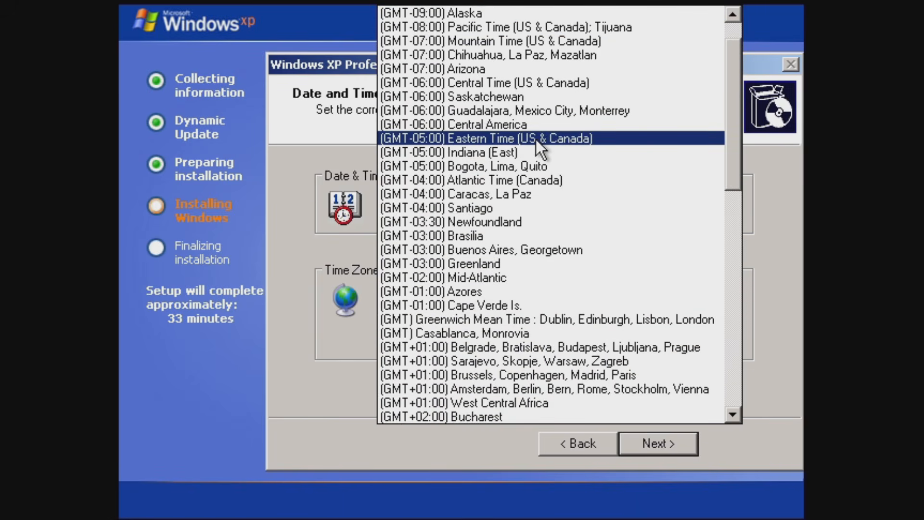
{"action": "left_click", "coordinate": [538, 140]}
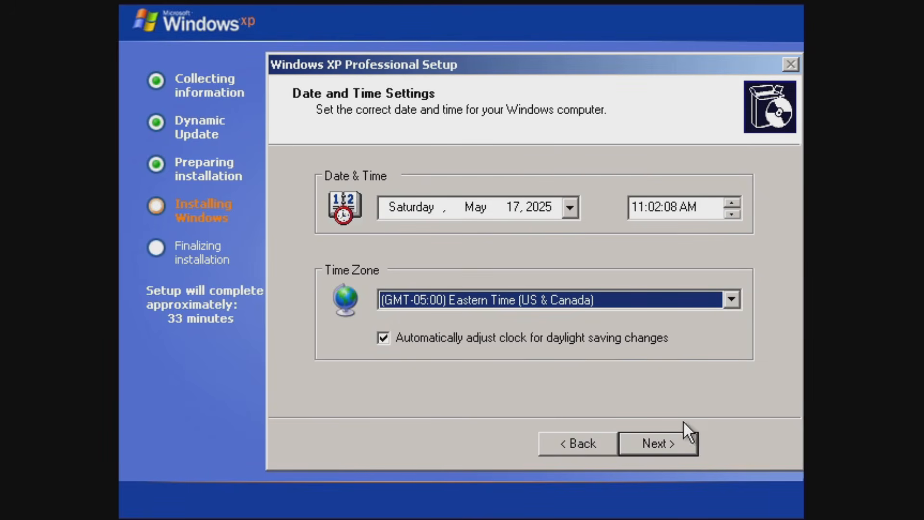
{"action": "left_click", "coordinate": [658, 437]}
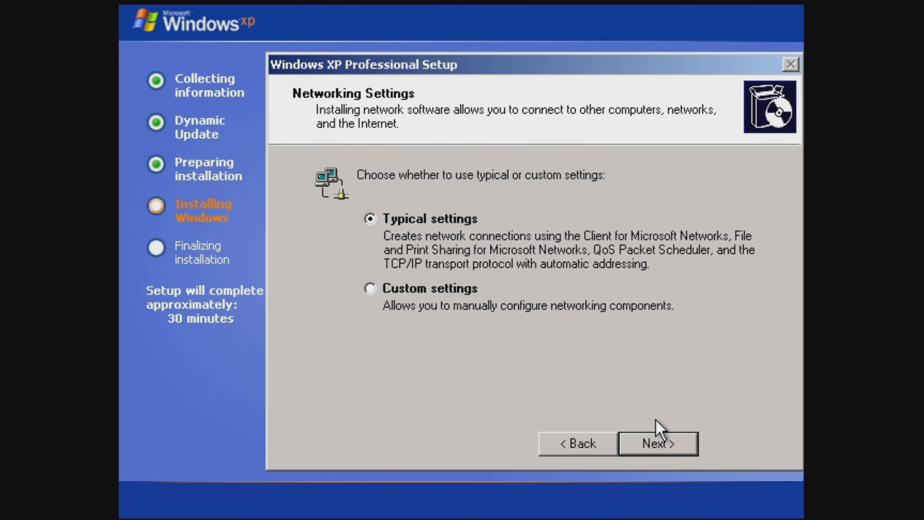
Accept the typical networking settings and keep the computer in the workgroup WORKGROUP without a domain.
{"action": "left_click", "coordinate": [652, 445]}
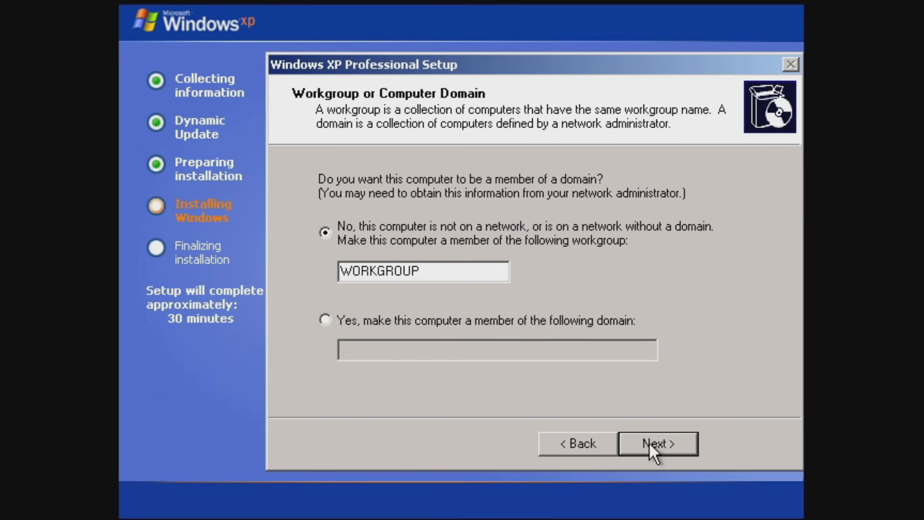
{"action": "left_click", "coordinate": [649, 444]}
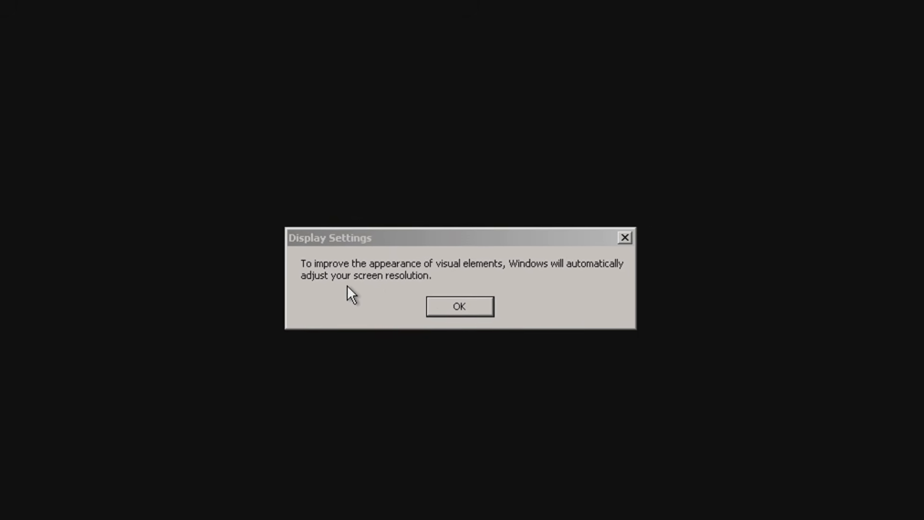
Allow Windows to adjust the screen resolution automatically and keep the adjusted resolution.
{"action": "left_click", "coordinate": [460, 309]}
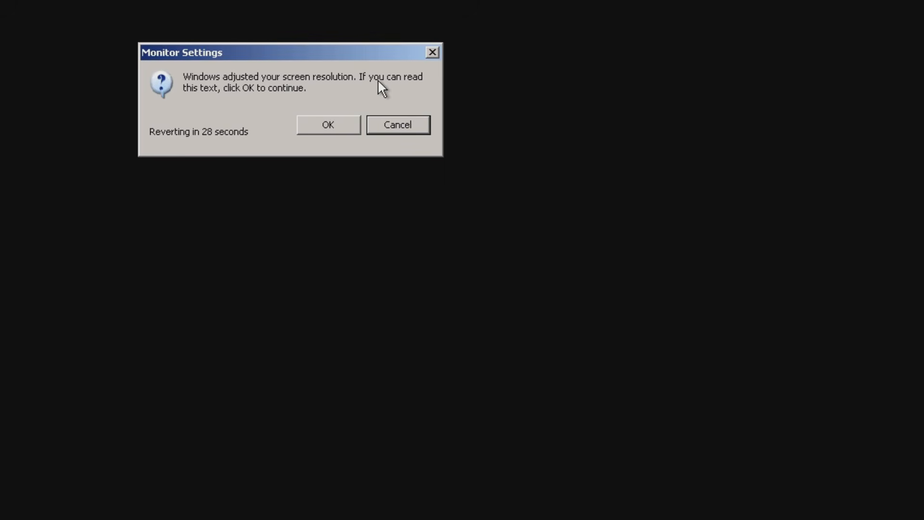
{"action": "left_click", "coordinate": [323, 125]}
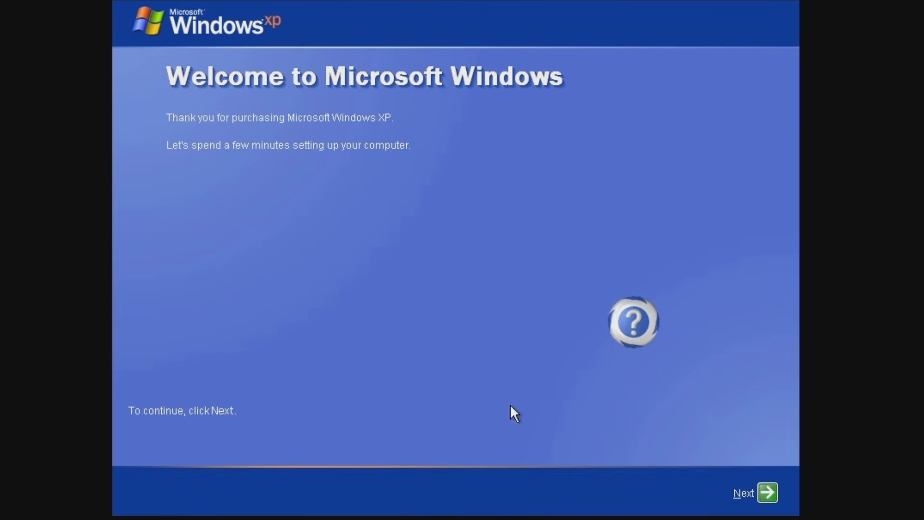
Start the first-run setup of Windows and turn on Automatic Updates.
{"action": "left_click", "coordinate": [766, 490]}
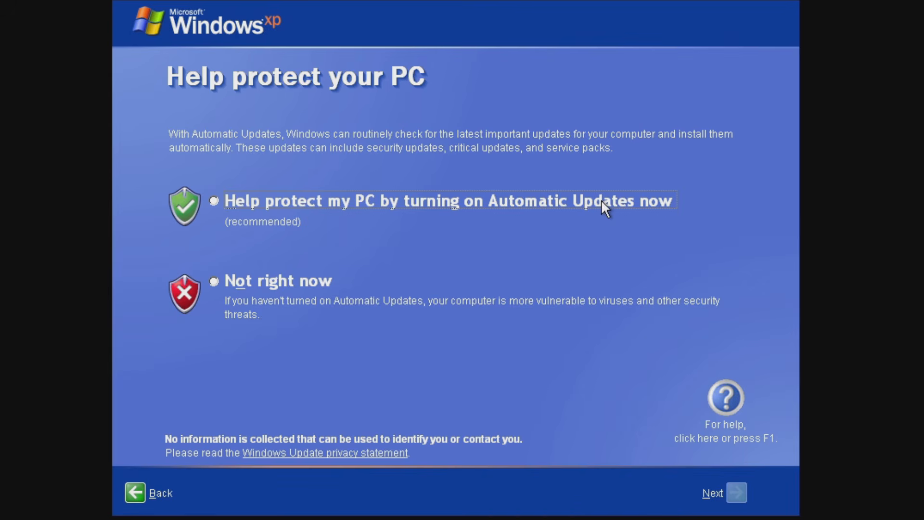
{"action": "left_click", "coordinate": [255, 200]}
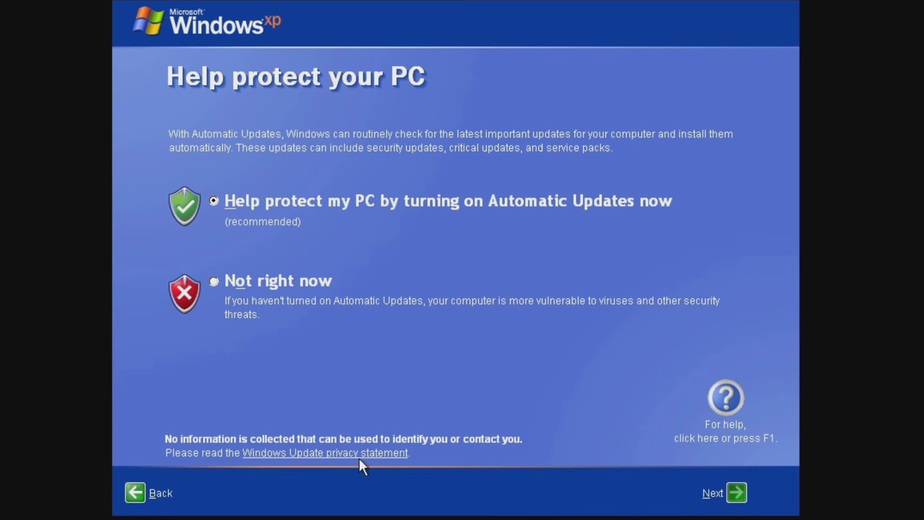
{"action": "left_click", "coordinate": [736, 492]}
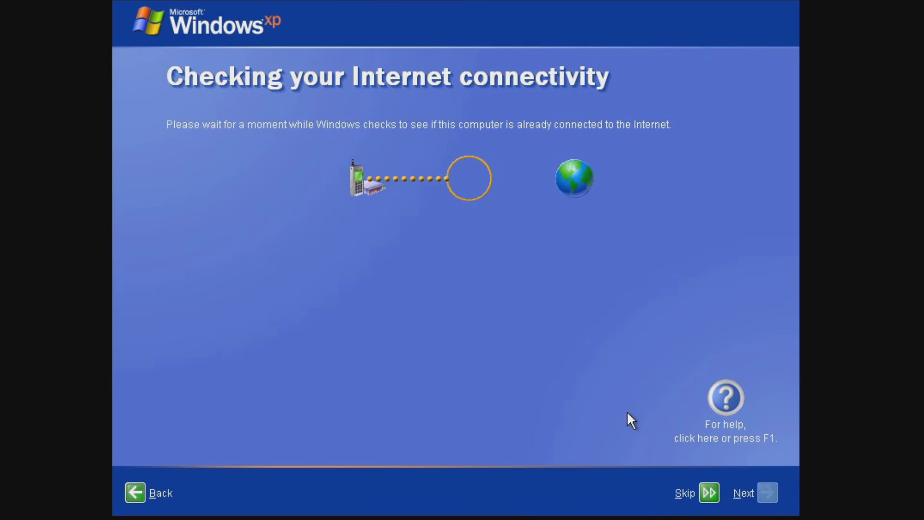
Skip the Internet connectivity check and decline online registration with Microsoft at this time.
{"action": "left_click", "coordinate": [703, 490]}
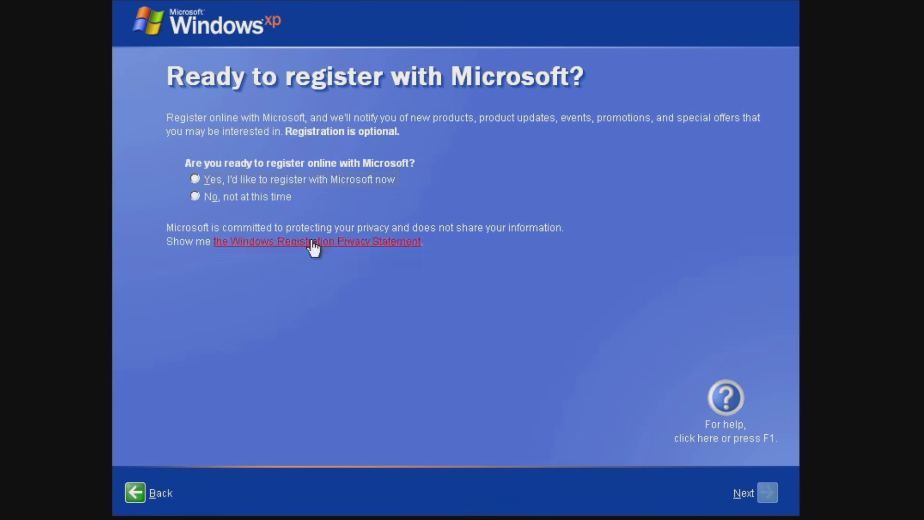
{"action": "left_click", "coordinate": [192, 193]}
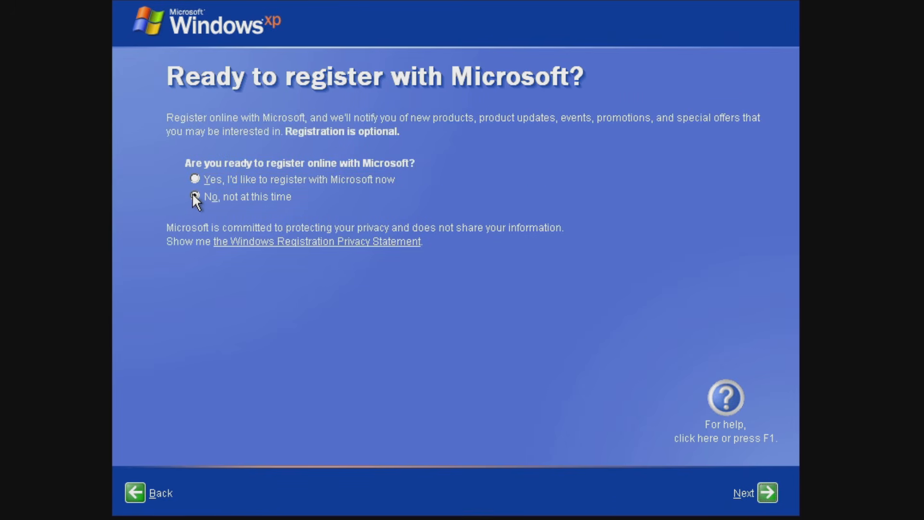
{"action": "left_click", "coordinate": [766, 491]}
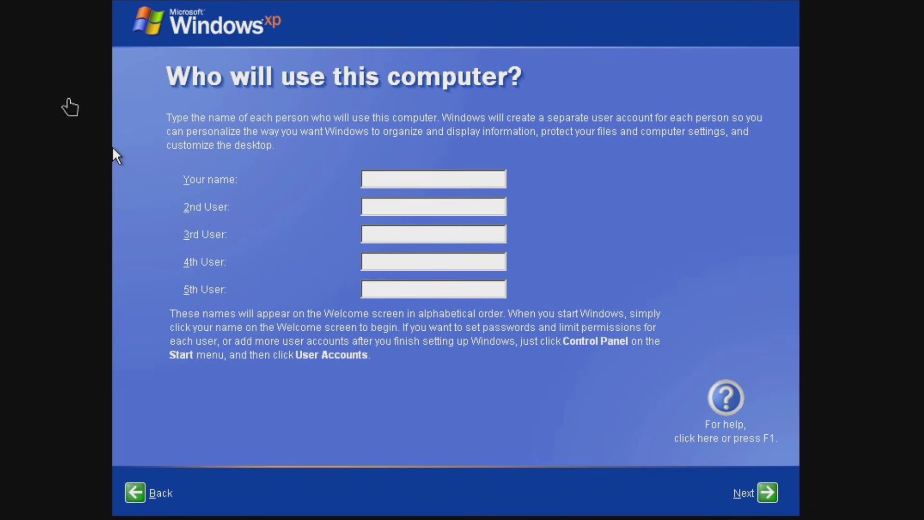
Enter the first user's name as the only account, finish the first-run setup and dismiss the opened Start menu.
{"action": "type", "text": "david"}
{"action": "left_click", "coordinate": [766, 494]}
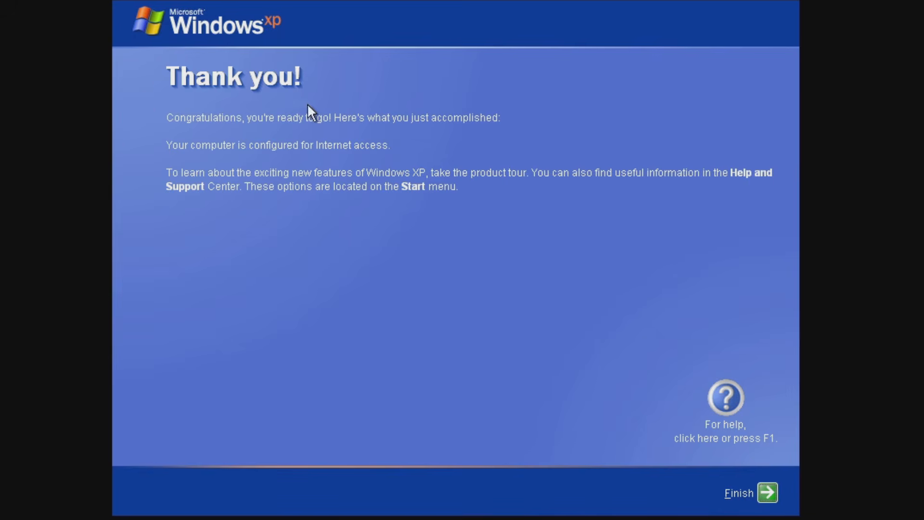
{"action": "left_click", "coordinate": [767, 493]}
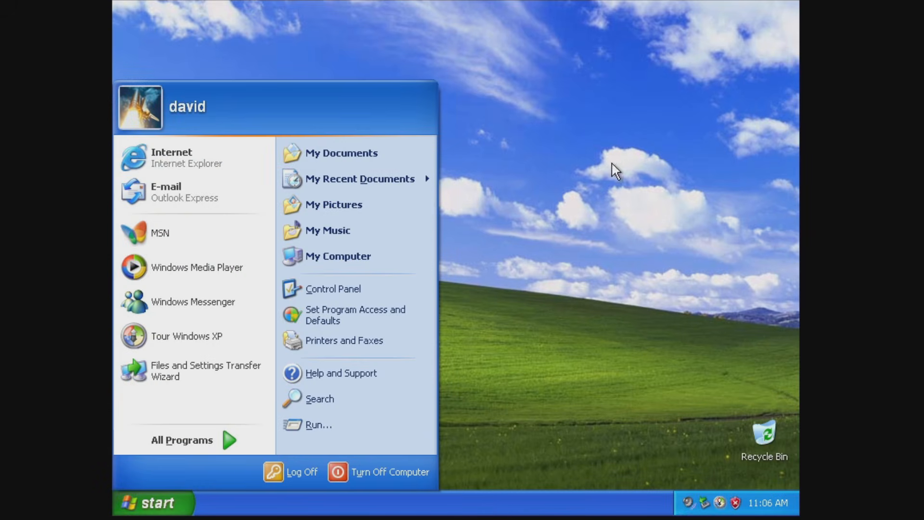
{"action": "left_click", "coordinate": [565, 187]}
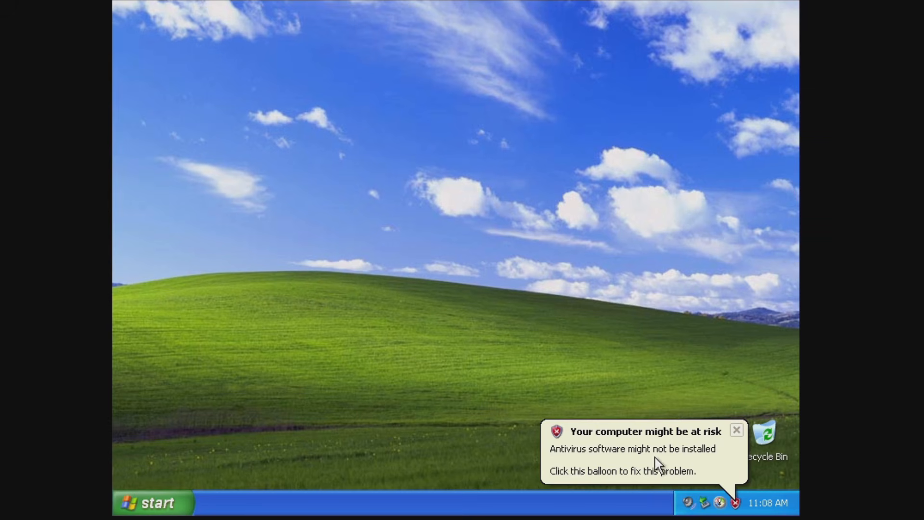
Set virus protection in Security Center to self-monitored antivirus, close it, and dismiss the Windows XP tour offer.
{"action": "double_click", "coordinate": [735, 501]}
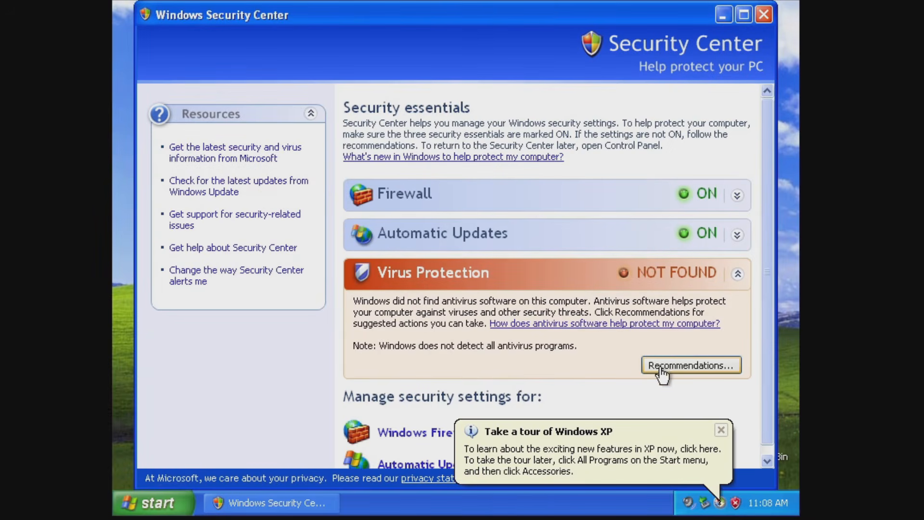
{"action": "left_click", "coordinate": [683, 366]}
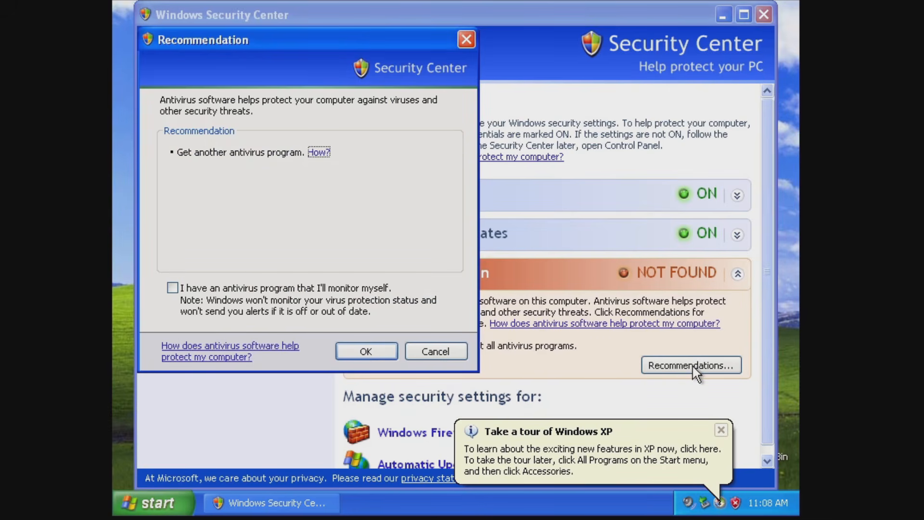
{"action": "left_click", "coordinate": [309, 289]}
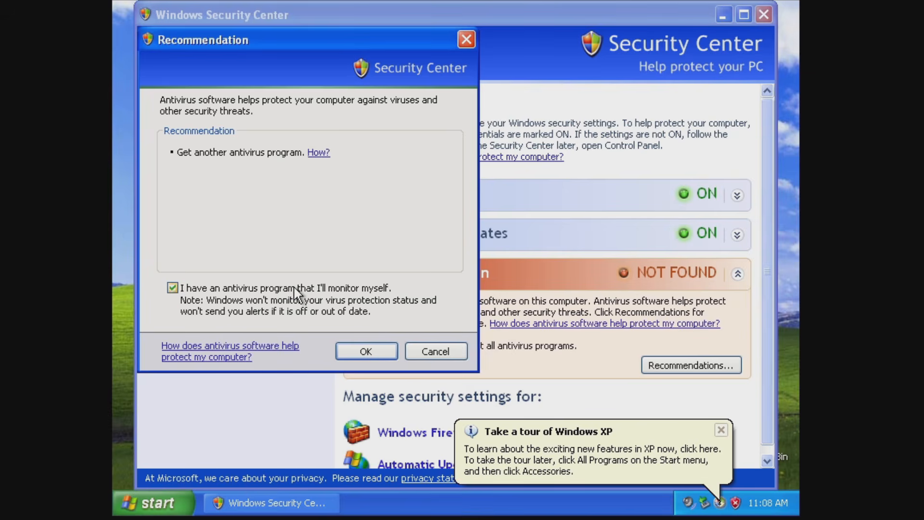
{"action": "left_click", "coordinate": [385, 348]}
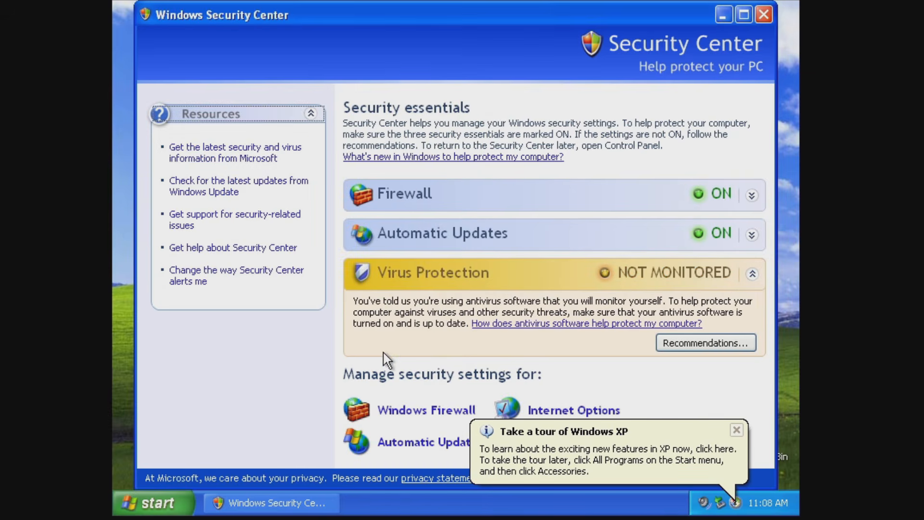
{"action": "left_click", "coordinate": [764, 14]}
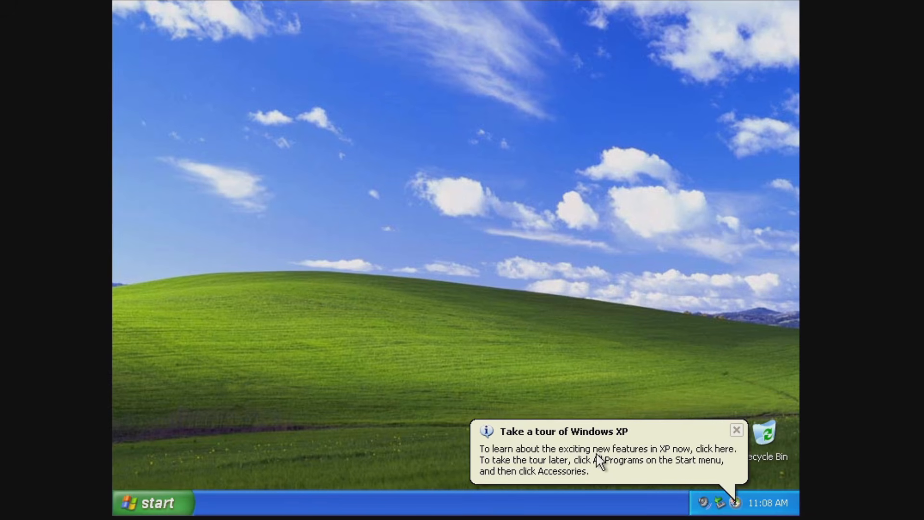
{"action": "left_click", "coordinate": [596, 458]}
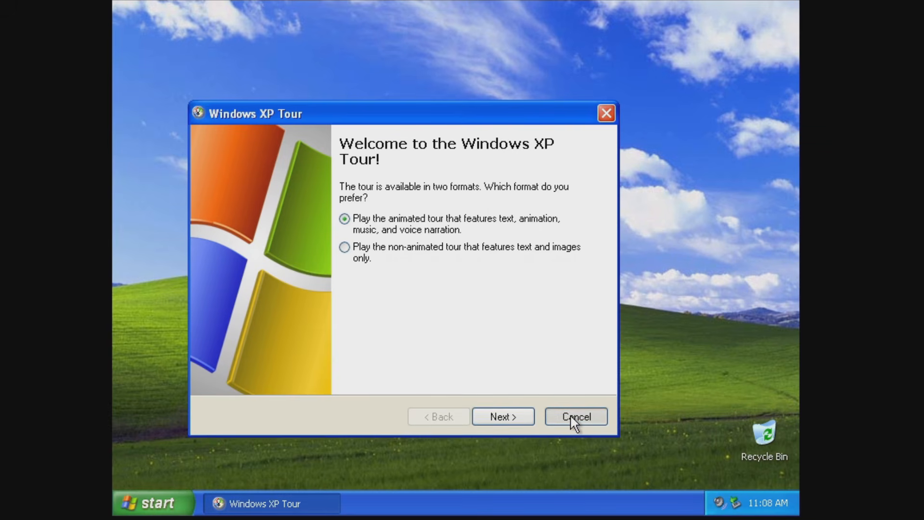
{"action": "left_click", "coordinate": [570, 418]}
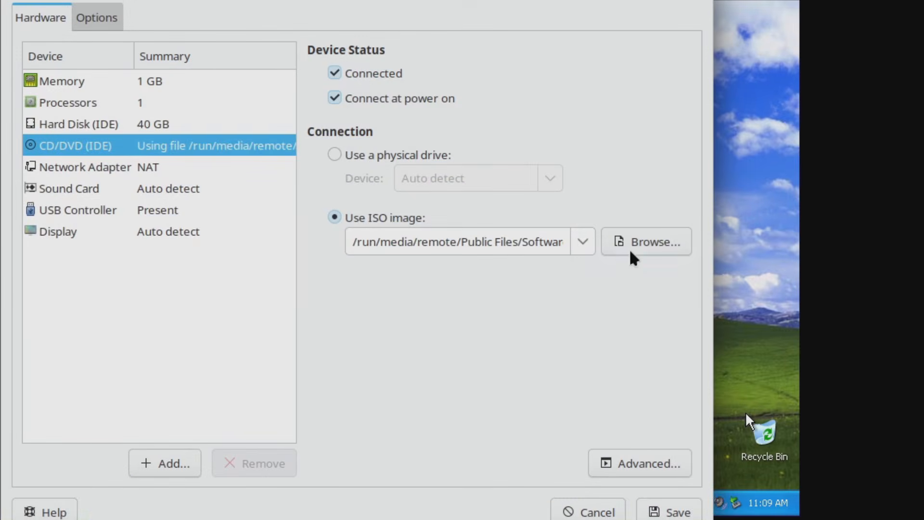
Connect the winPreVista.iso image from the Downloads folder to the virtual machine's CD drive.
{"action": "left_click", "coordinate": [630, 250]}
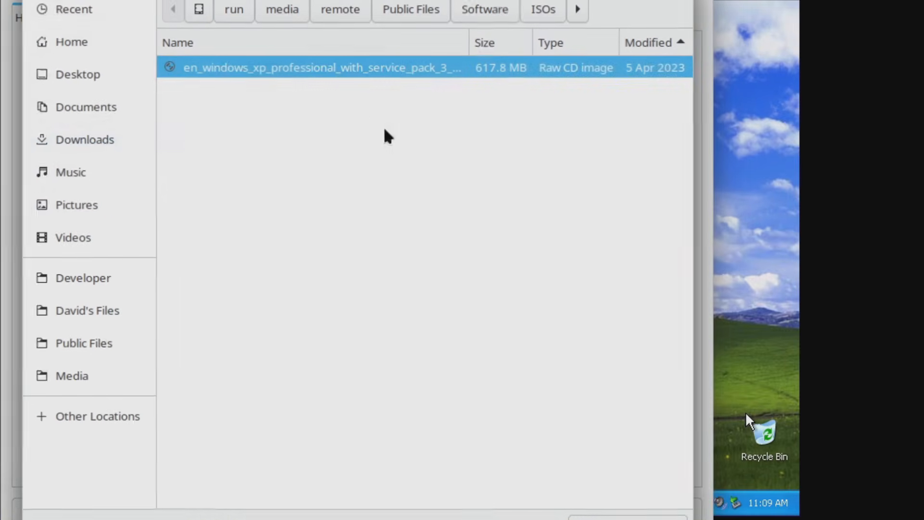
{"action": "left_click", "coordinate": [97, 139]}
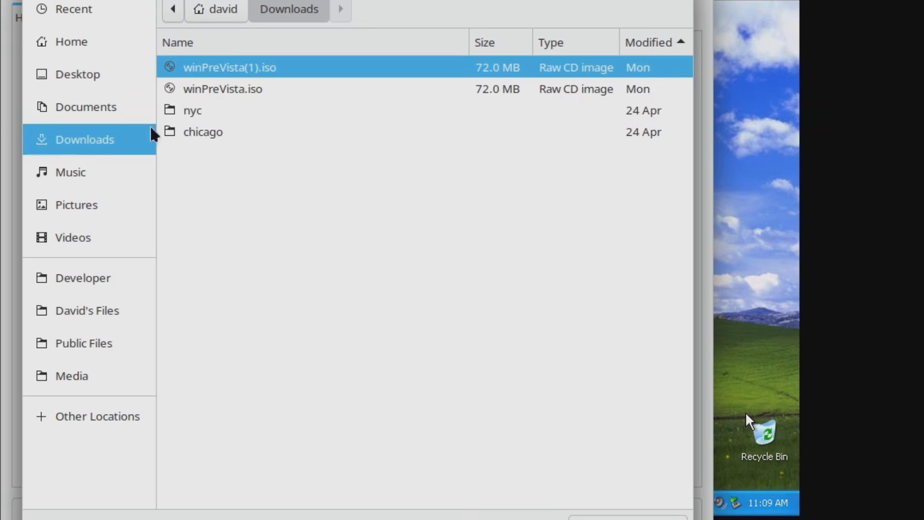
{"action": "double_click", "coordinate": [245, 94]}
{"action": "left_click", "coordinate": [664, 508]}
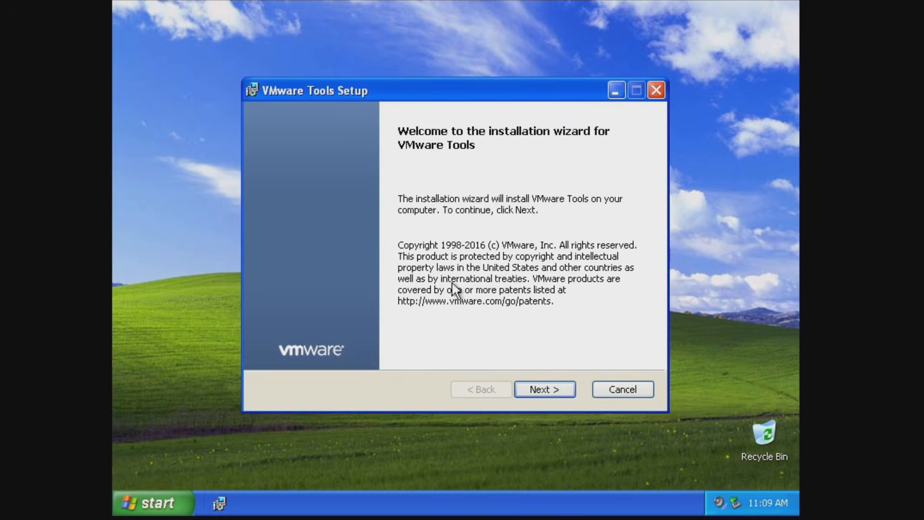
Install VMware Tools with the Typical setup type and restart the system.
{"action": "left_click", "coordinate": [540, 389]}
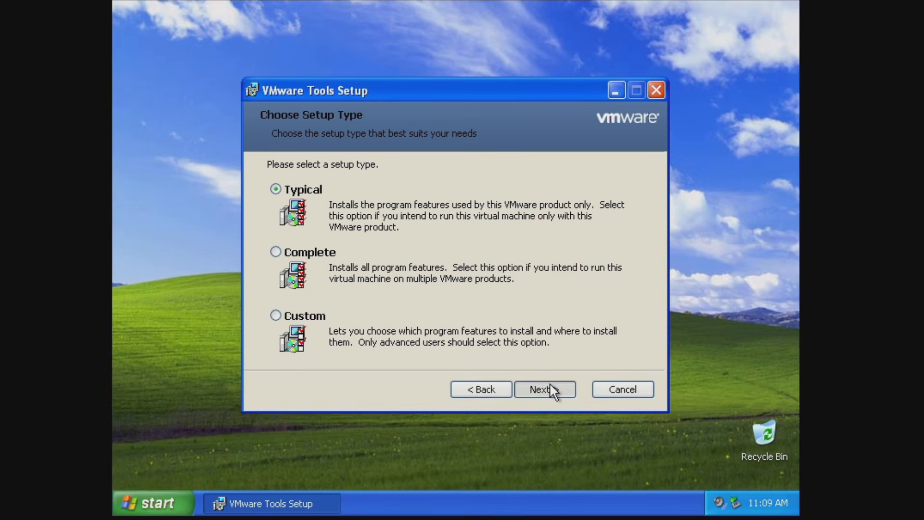
{"action": "left_click", "coordinate": [550, 385]}
{"action": "left_click", "coordinate": [544, 389]}
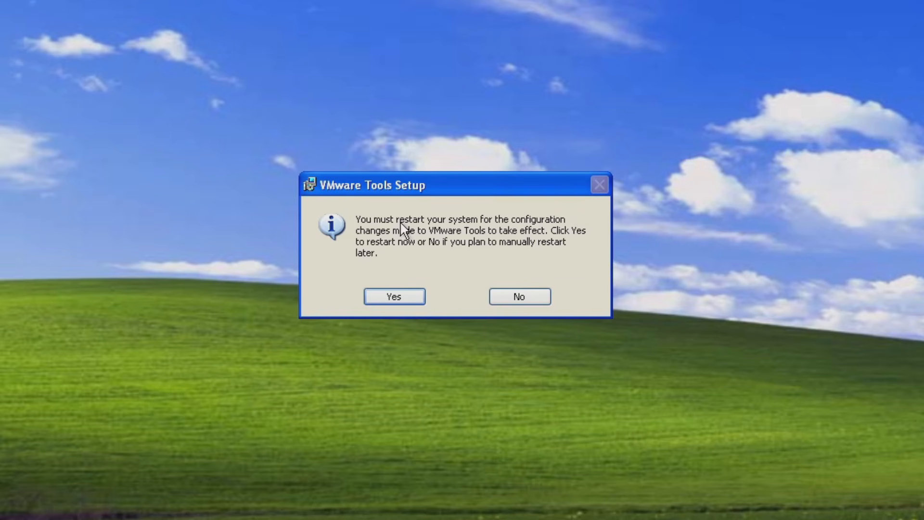
{"action": "left_click", "coordinate": [394, 297]}
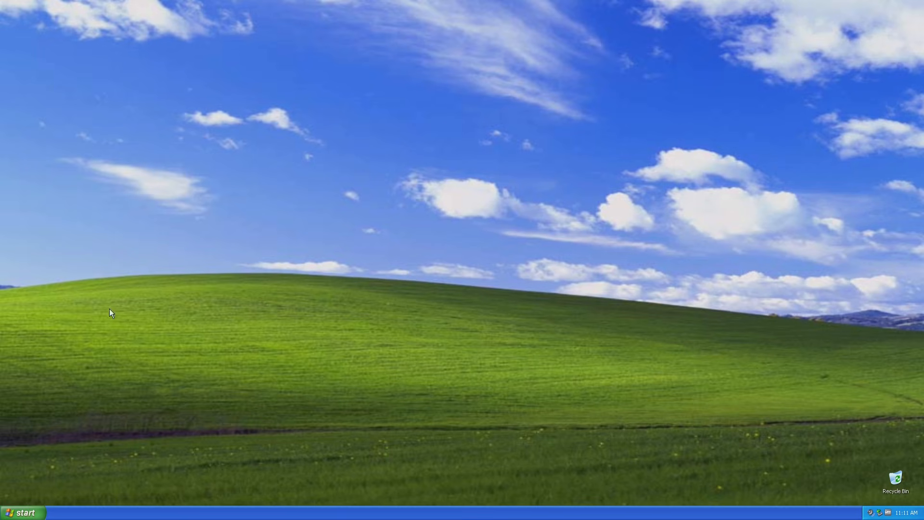
Open Internet Explorer and go to legacyupdate.net.
{"action": "left_click", "coordinate": [23, 512]}
{"action": "left_click", "coordinate": [28, 318]}
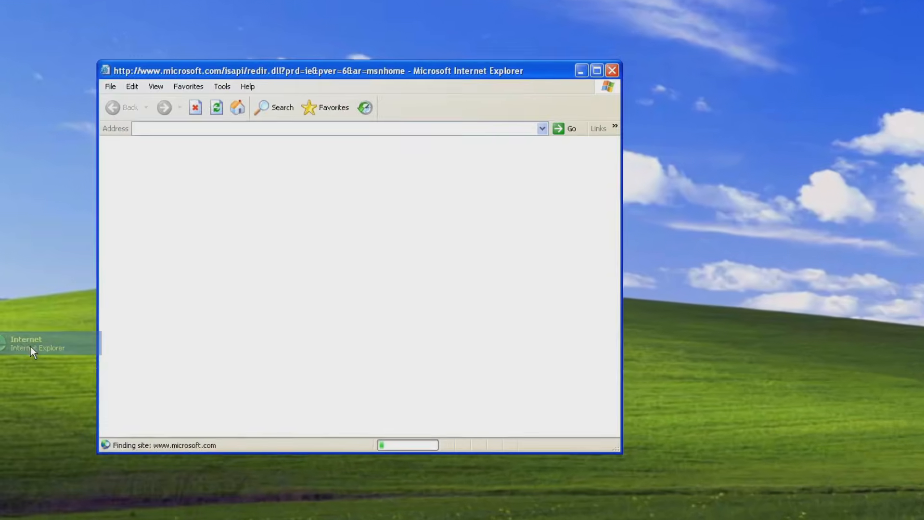
{"action": "left_click", "coordinate": [343, 105]}
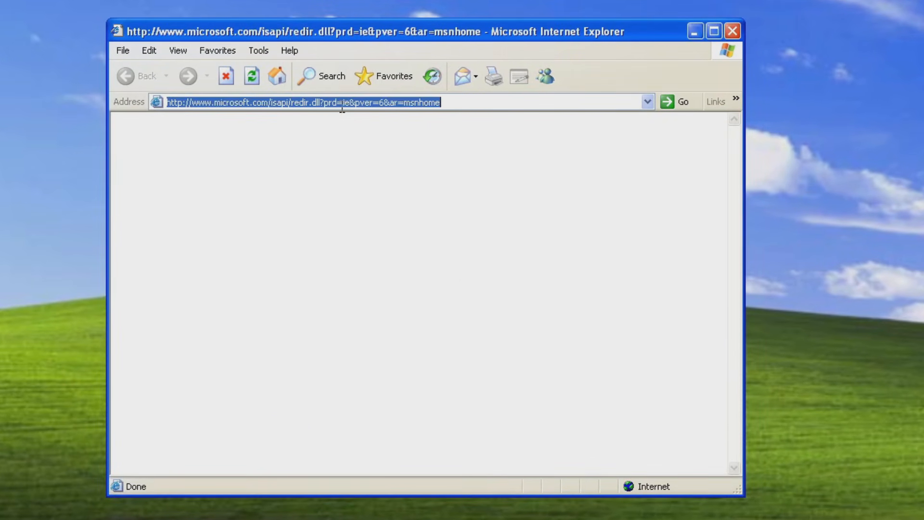
{"action": "type", "text": "legacy"}
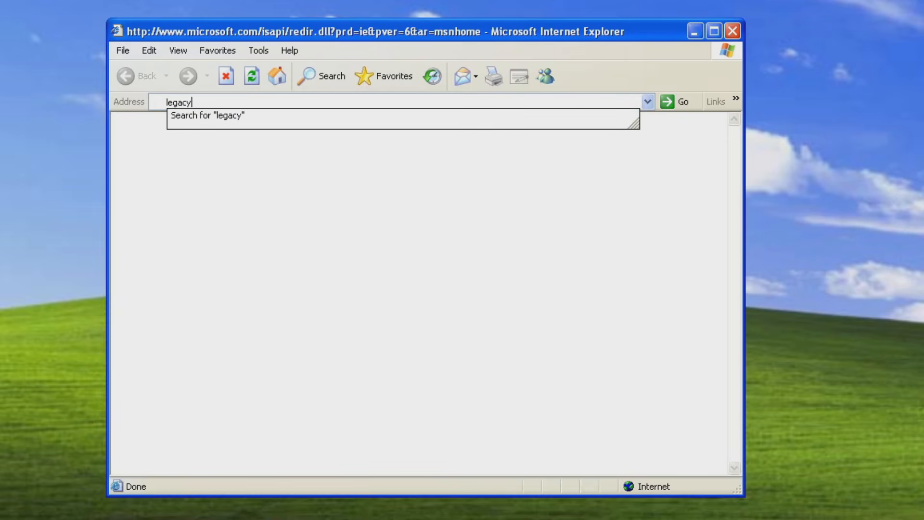
{"action": "type", "text": "update.net"}
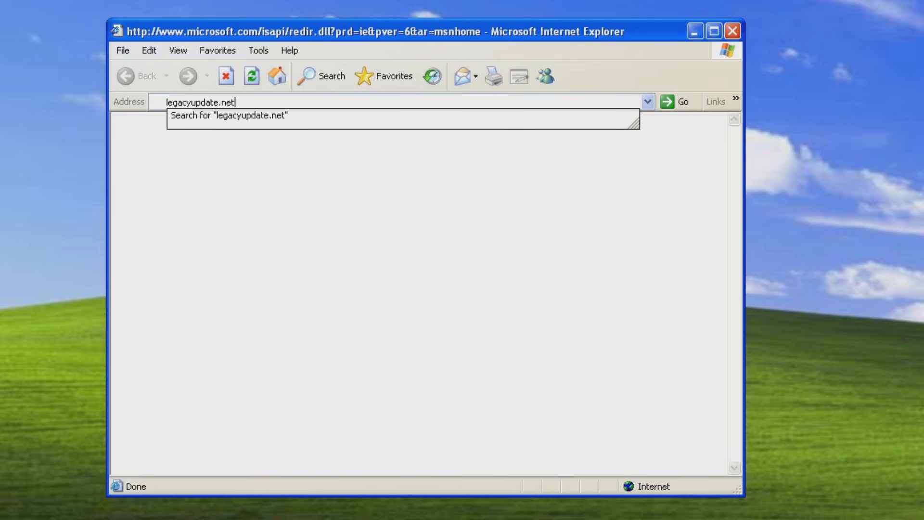
{"action": "key", "text": "Return"}
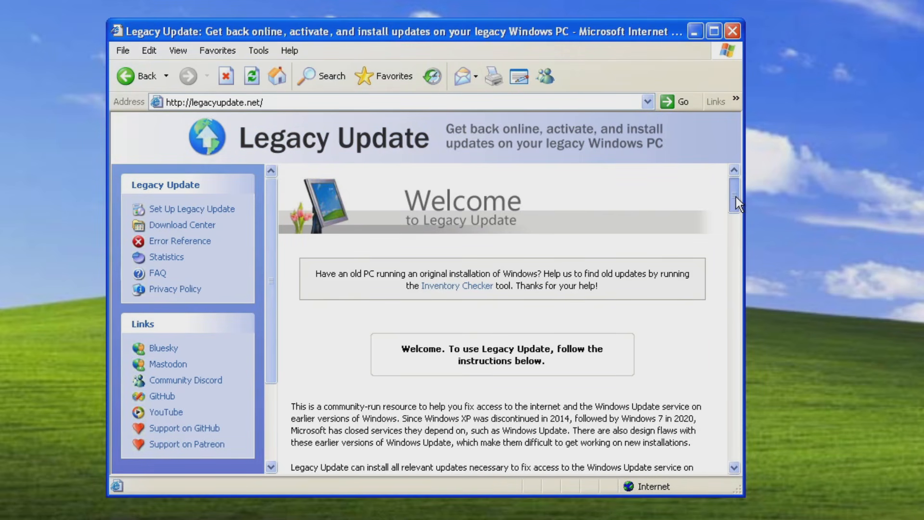
Download and run LegacyUpdate-1.11.exe despite the unknown publisher, and install it with the default components, without Windows Embedded 2009 updates.
{"action": "left_click_drag", "start_coordinate": [735, 197], "coordinate": [735, 256]}
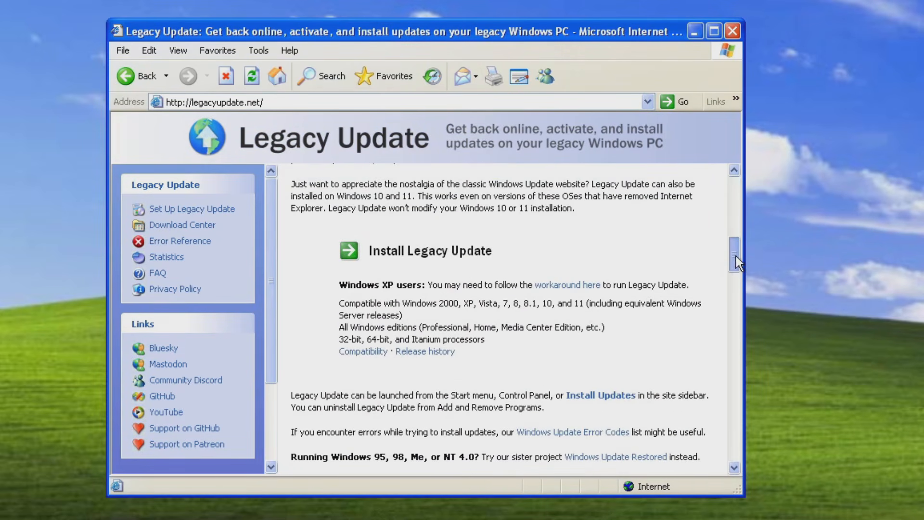
{"action": "left_click", "coordinate": [412, 254]}
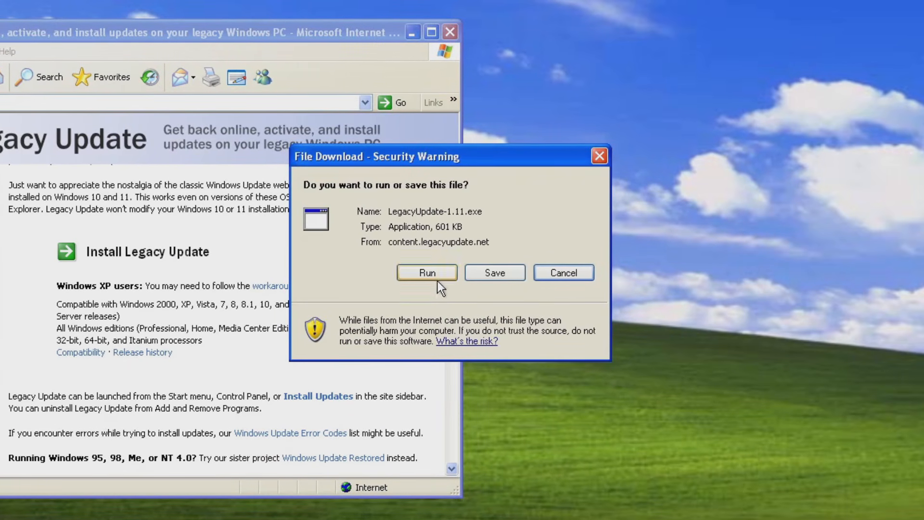
{"action": "left_click", "coordinate": [423, 274]}
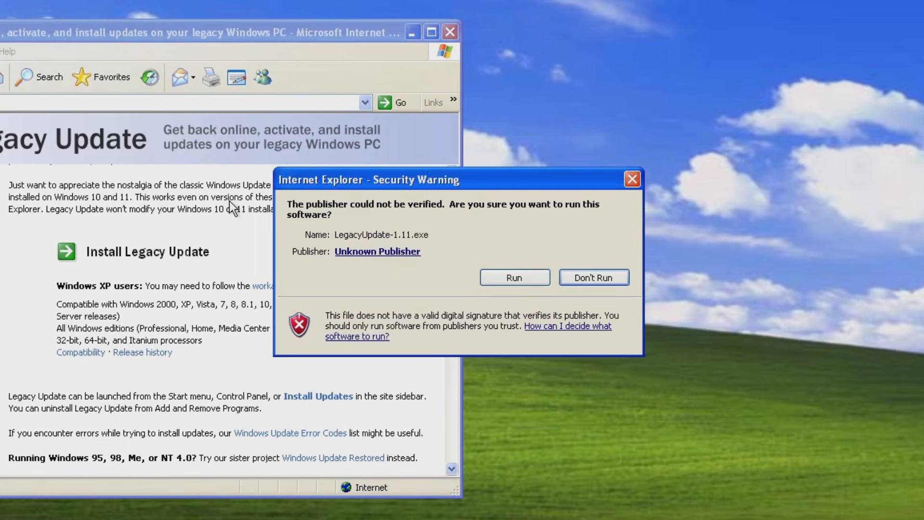
{"action": "left_click", "coordinate": [527, 277]}
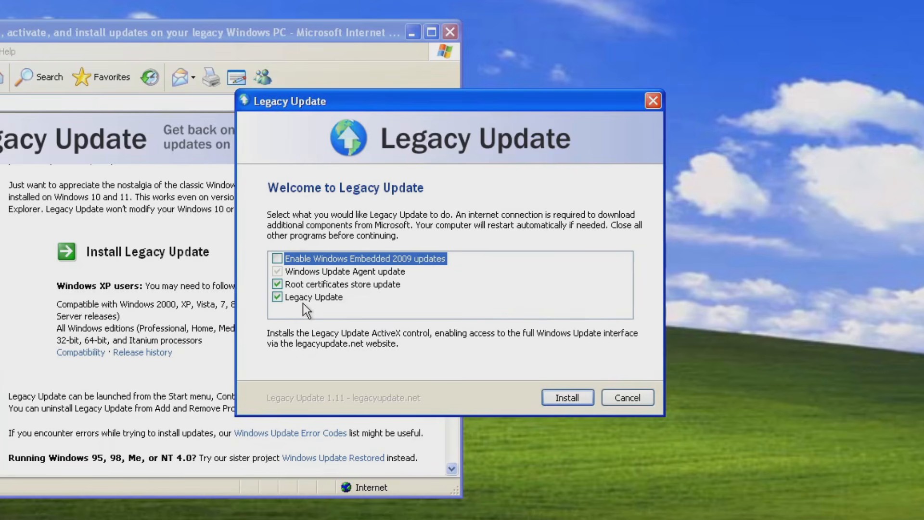
{"action": "mouse_move", "coordinate": [331, 255]}
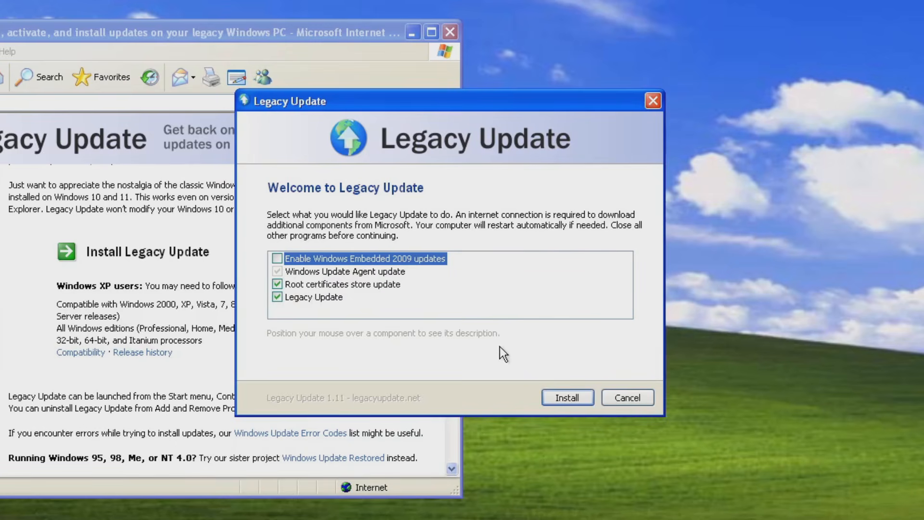
{"action": "left_click", "coordinate": [579, 402]}
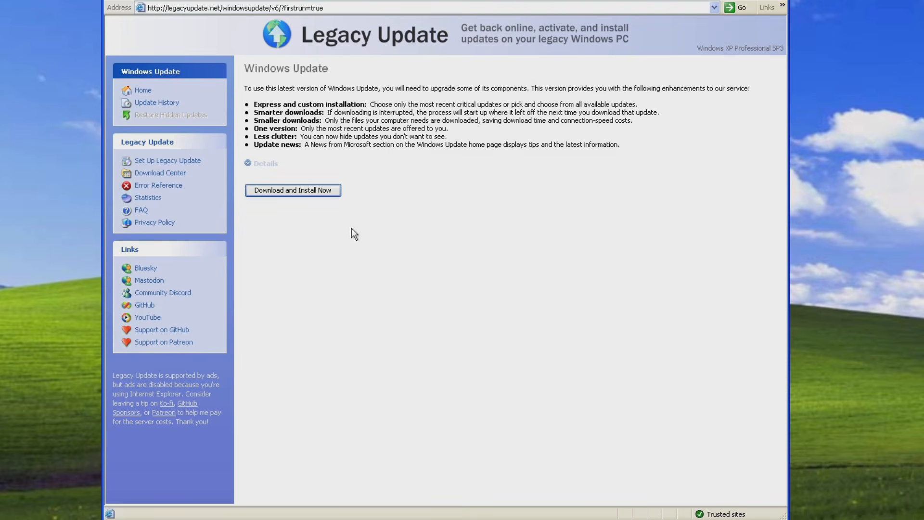
Download and install the required Windows Update components, return to the Windows Update home page and check for updates.
{"action": "left_click", "coordinate": [295, 193]}
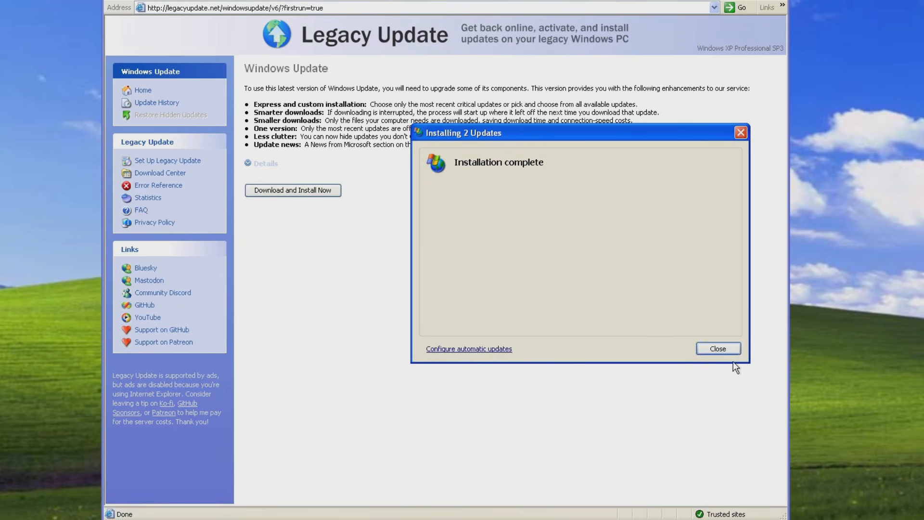
{"action": "left_click", "coordinate": [734, 348]}
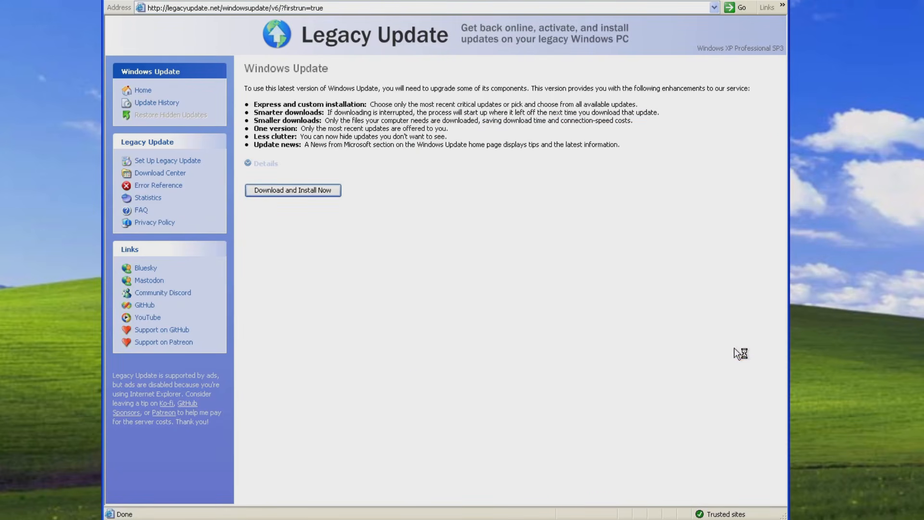
{"action": "left_click", "coordinate": [143, 92]}
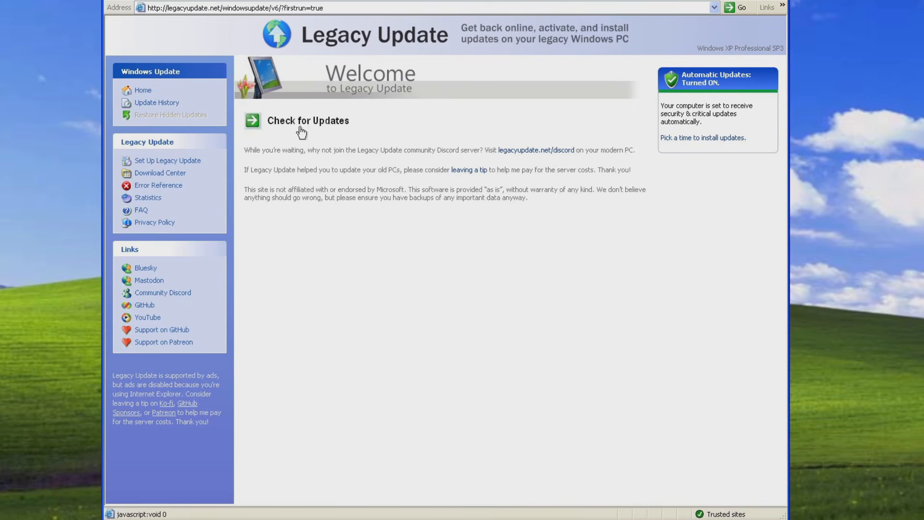
{"action": "left_click", "coordinate": [300, 130]}
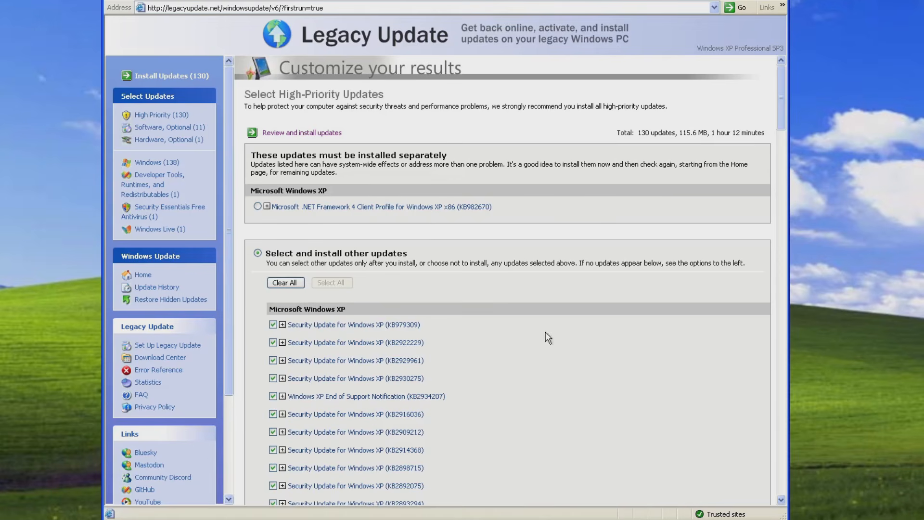
Expand the optional Windows Search 4.0 update (KB940157) and mark it as not to show again.
{"action": "scroll", "coordinate": [570, 197], "scroll_direction": "down", "scroll_amount": 15}
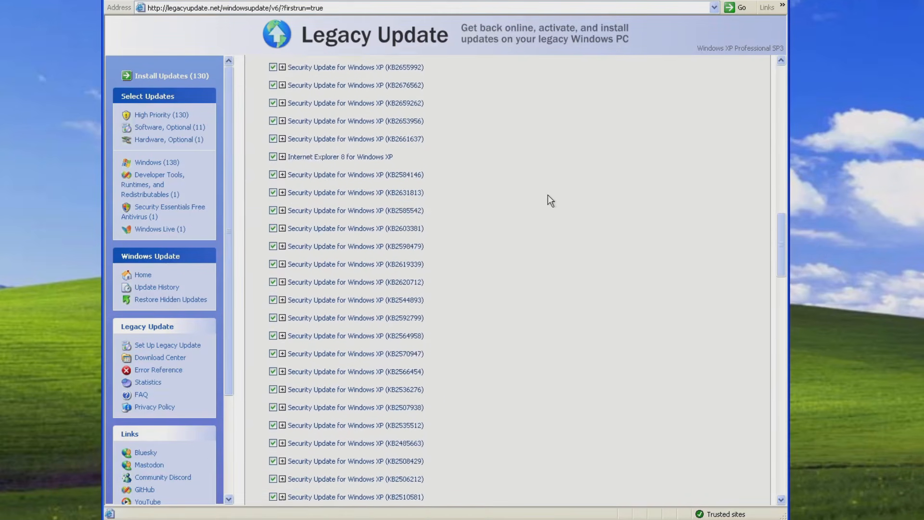
{"action": "scroll", "coordinate": [536, 186], "scroll_direction": "down", "scroll_amount": 15}
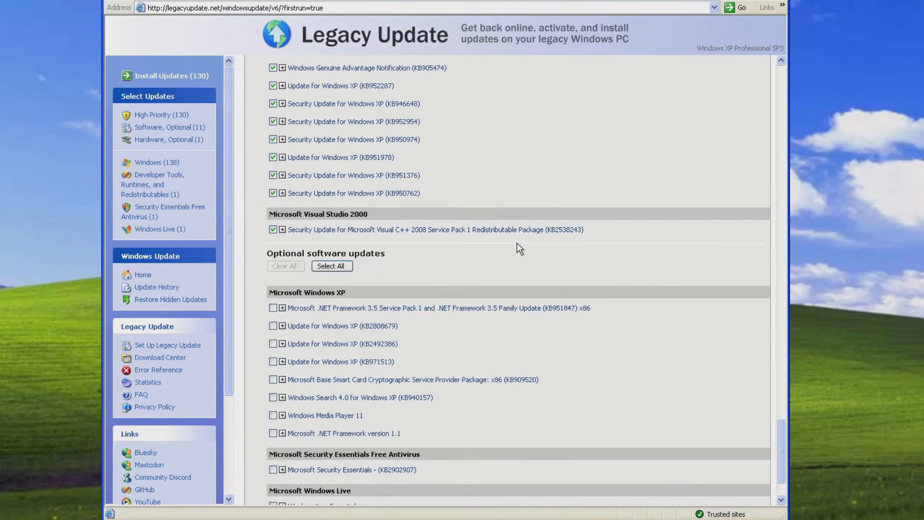
{"action": "scroll", "coordinate": [472, 264], "scroll_direction": "down", "scroll_amount": 3}
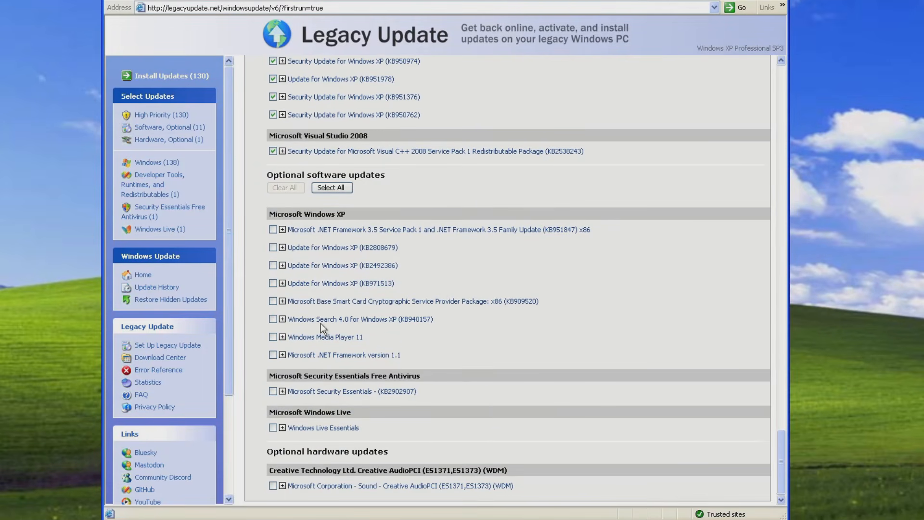
{"action": "left_click", "coordinate": [383, 321]}
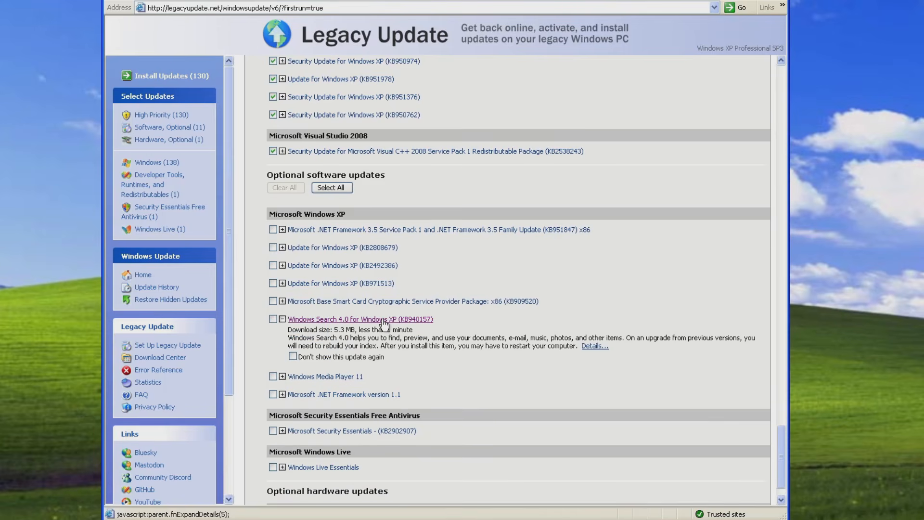
{"action": "left_click", "coordinate": [292, 357]}
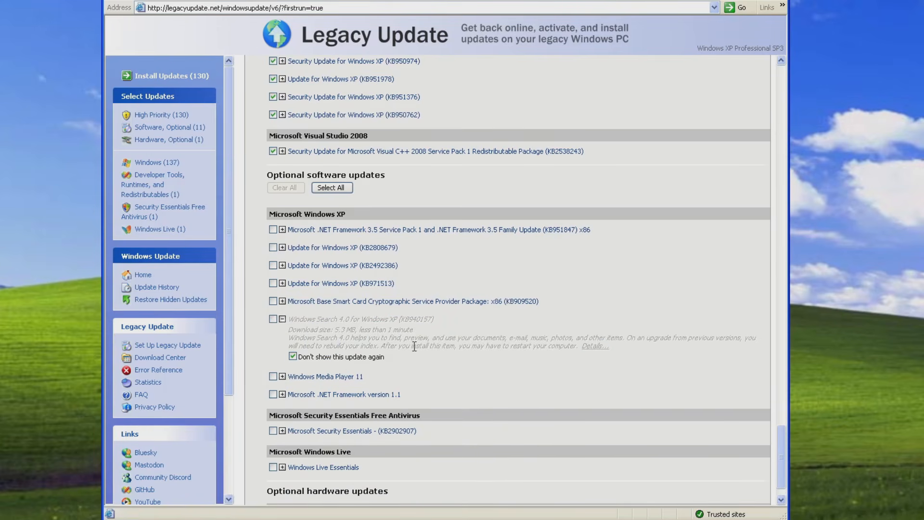
Expand the optional Windows Live Essentials update and set it to not be shown again.
{"action": "scroll", "coordinate": [404, 346], "scroll_direction": "down", "scroll_amount": 2}
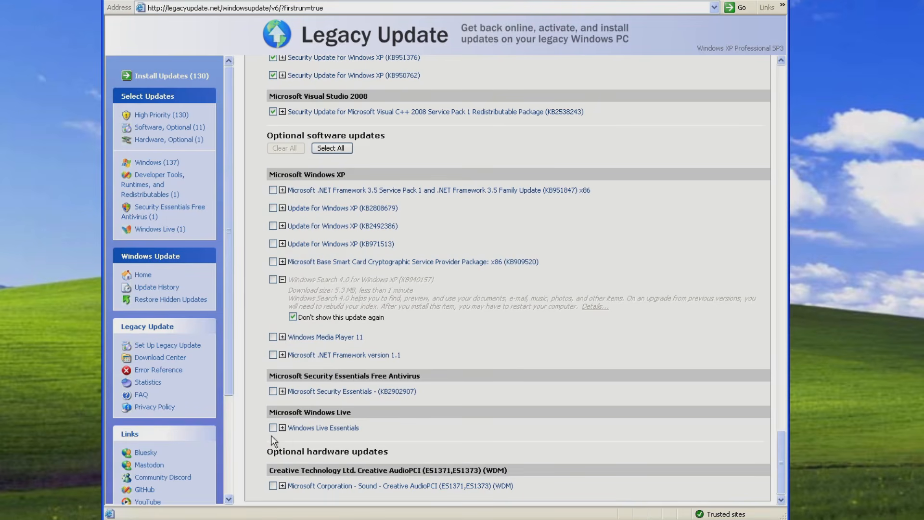
{"action": "left_click", "coordinate": [283, 427]}
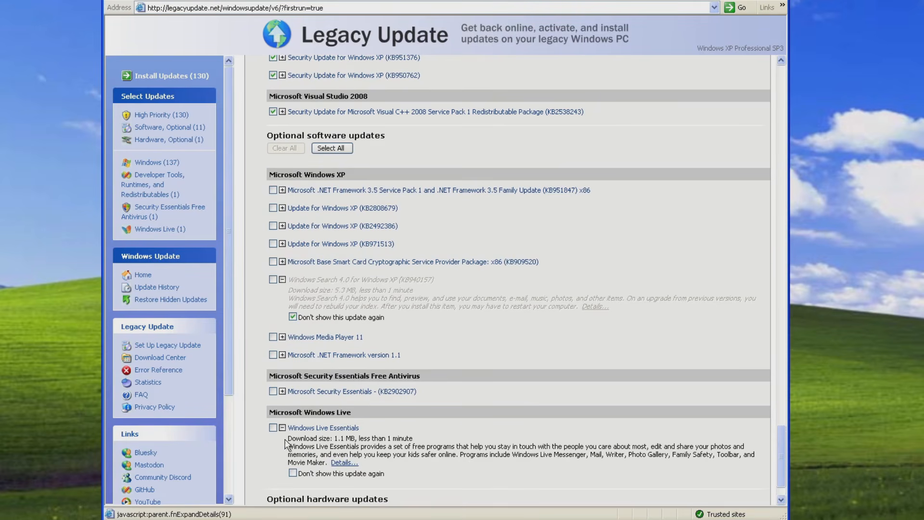
{"action": "scroll", "coordinate": [296, 430], "scroll_direction": "down", "scroll_amount": 1}
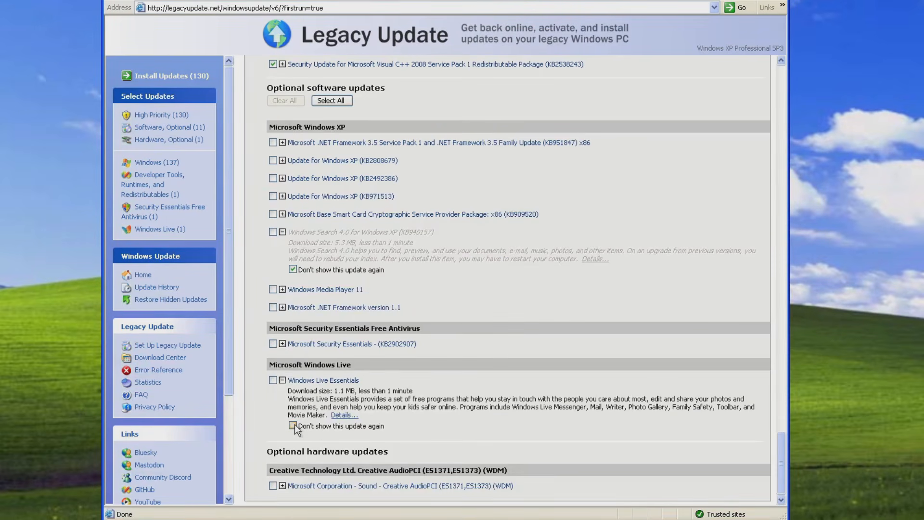
{"action": "left_click", "coordinate": [292, 425]}
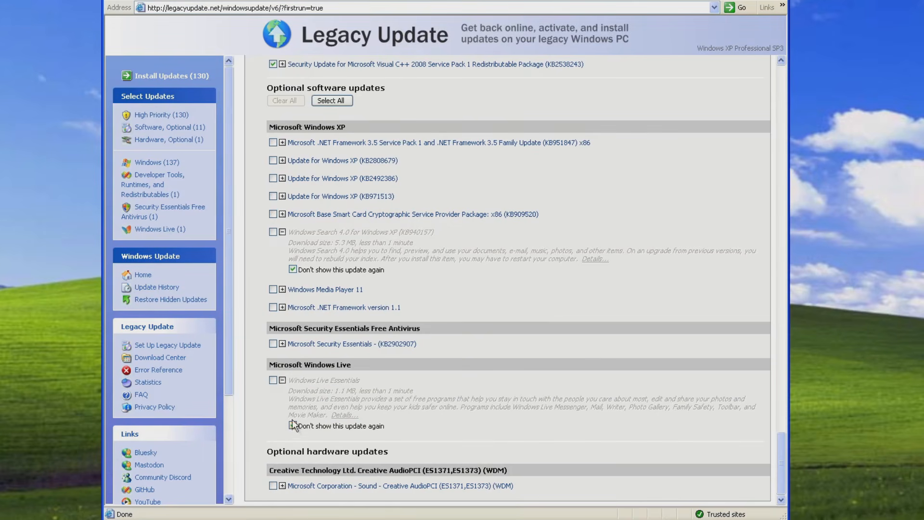
Deselect the high-priority Windows XP End of Support Notification (KB2934207) and hide it from future results.
{"action": "scroll", "coordinate": [362, 325], "scroll_direction": "up", "scroll_amount": 10}
{"action": "scroll", "coordinate": [362, 326], "scroll_direction": "up", "scroll_amount": 20}
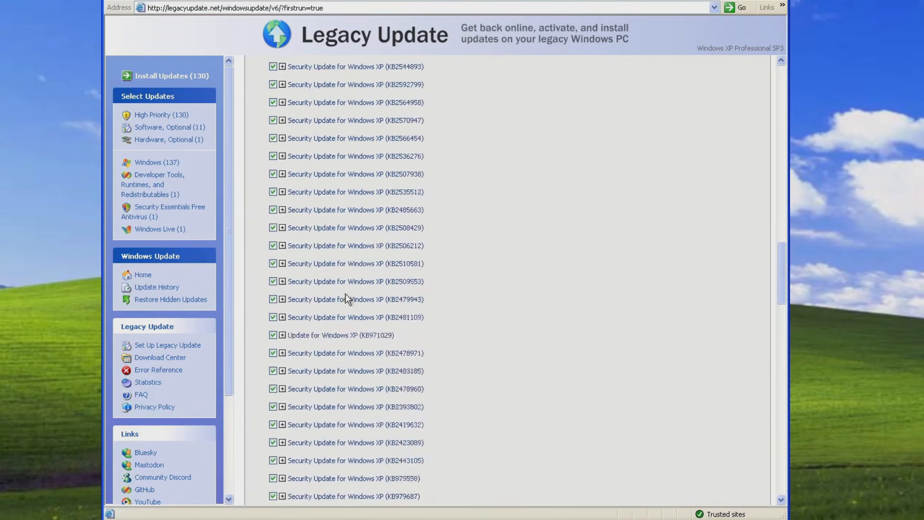
{"action": "scroll", "coordinate": [344, 285], "scroll_direction": "up", "scroll_amount": 7}
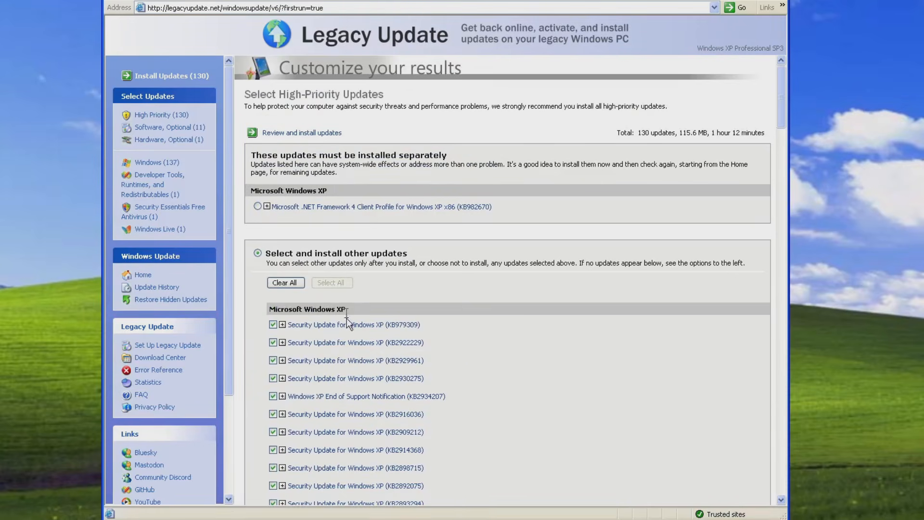
{"action": "left_click", "coordinate": [292, 329]}
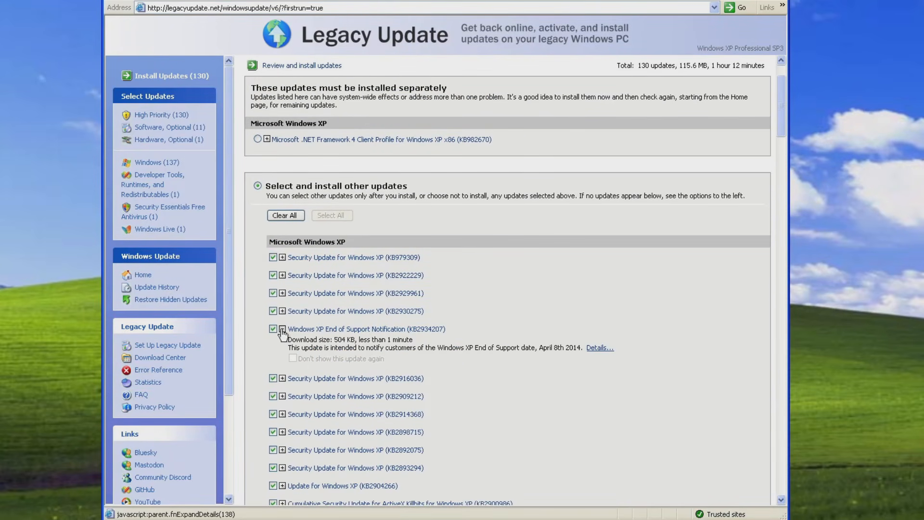
{"action": "left_click", "coordinate": [272, 329]}
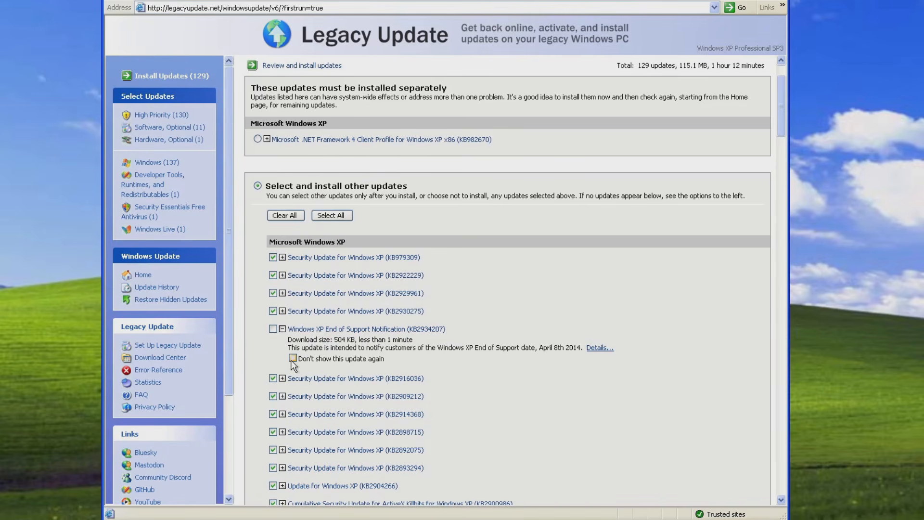
{"action": "left_click", "coordinate": [292, 359]}
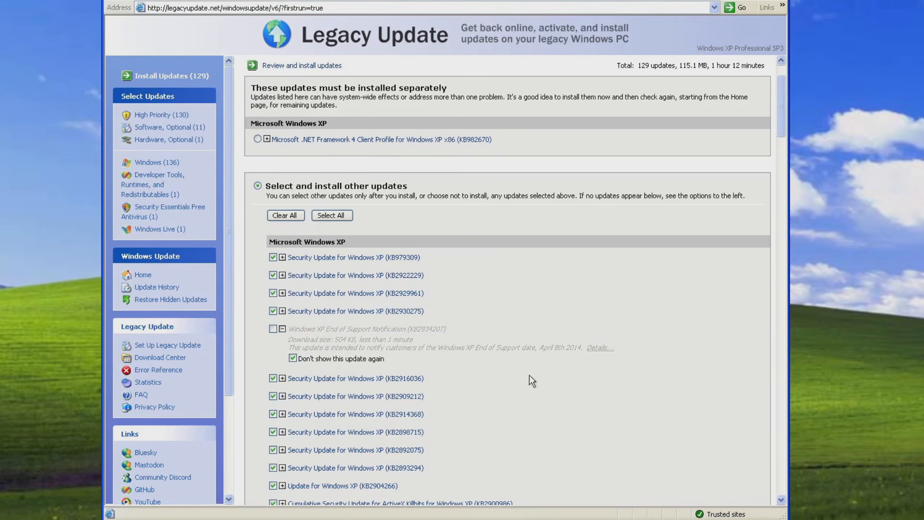
Review and install the remaining selected high-priority updates, and restart the computer.
{"action": "scroll", "coordinate": [269, 295], "scroll_direction": "down", "scroll_amount": 2}
{"action": "scroll", "coordinate": [270, 298], "scroll_direction": "down", "scroll_amount": 7}
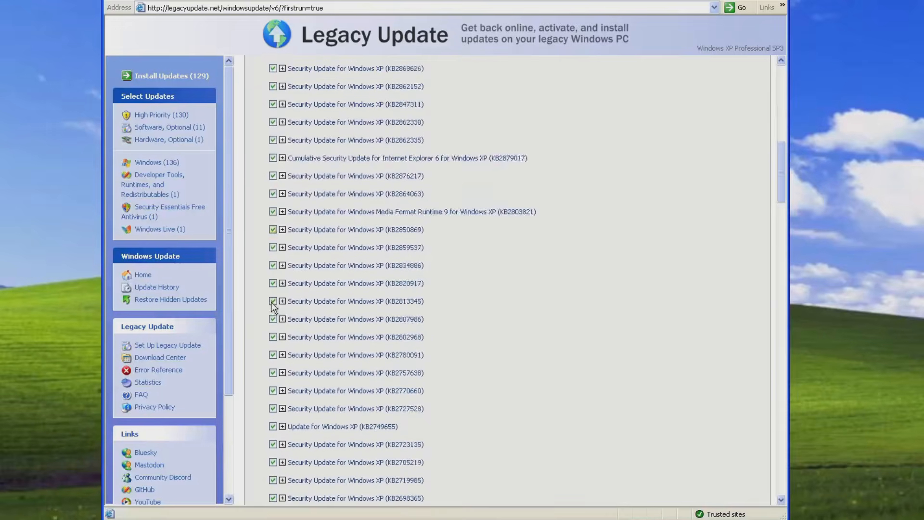
{"action": "scroll", "coordinate": [270, 311], "scroll_direction": "up", "scroll_amount": 9}
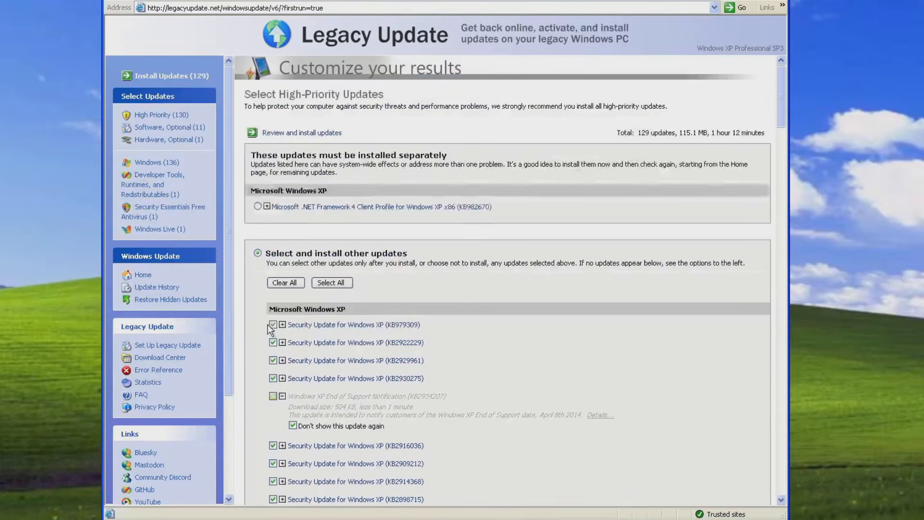
{"action": "left_click", "coordinate": [303, 133]}
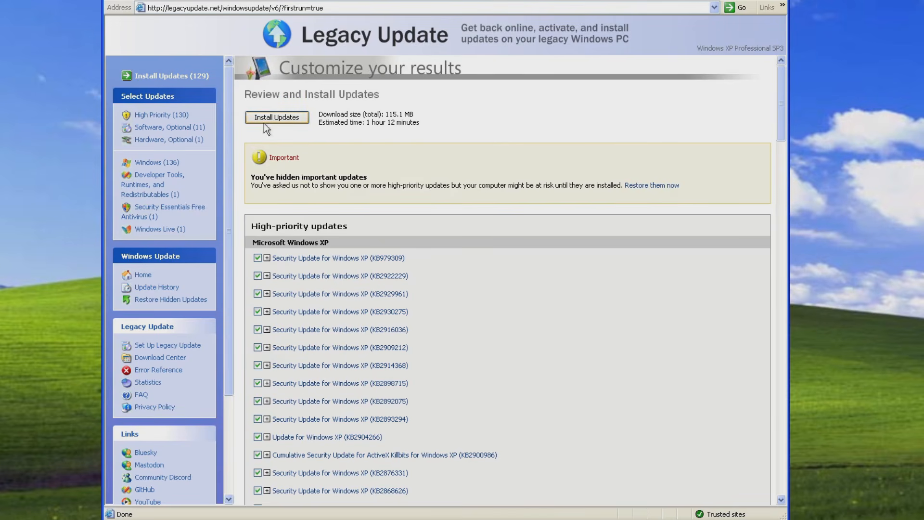
{"action": "left_click", "coordinate": [284, 123]}
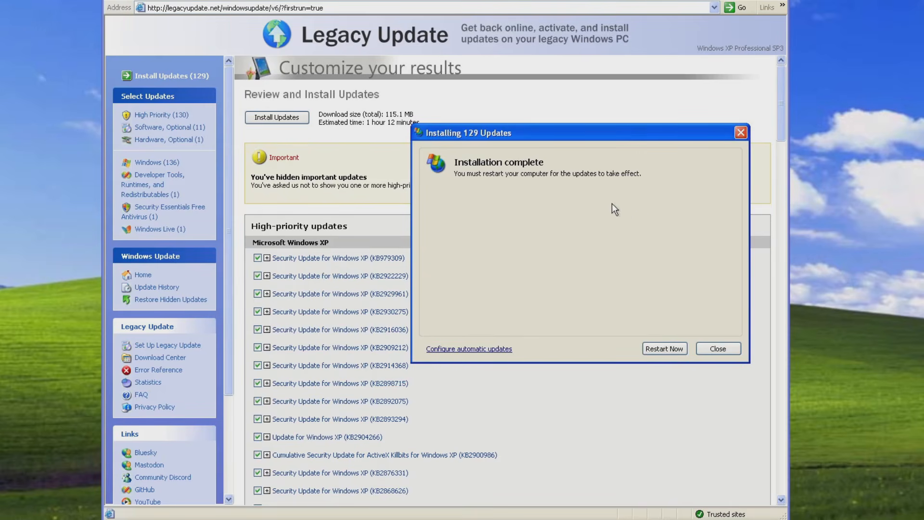
{"action": "left_click", "coordinate": [668, 349]}
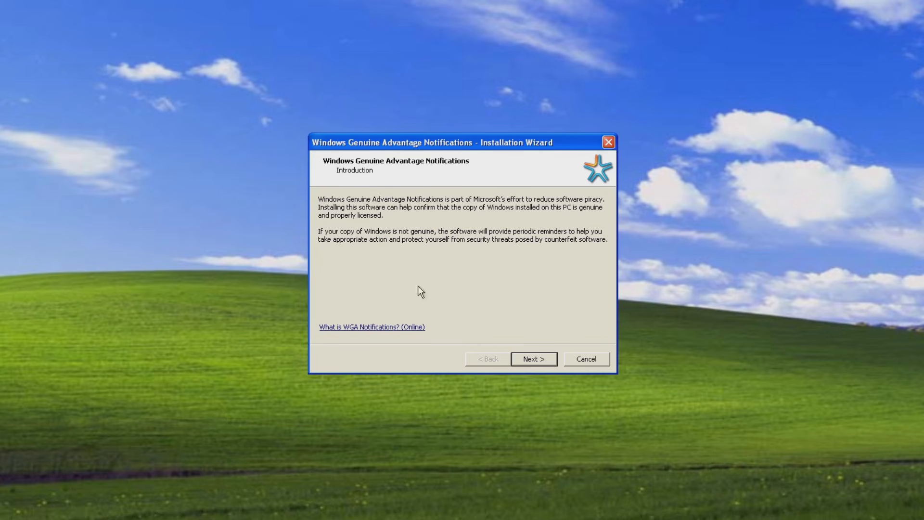
Accept the Windows Genuine Advantage Notifications license agreement and complete its installation wizard without showing the online benefits.
{"action": "left_click", "coordinate": [531, 359]}
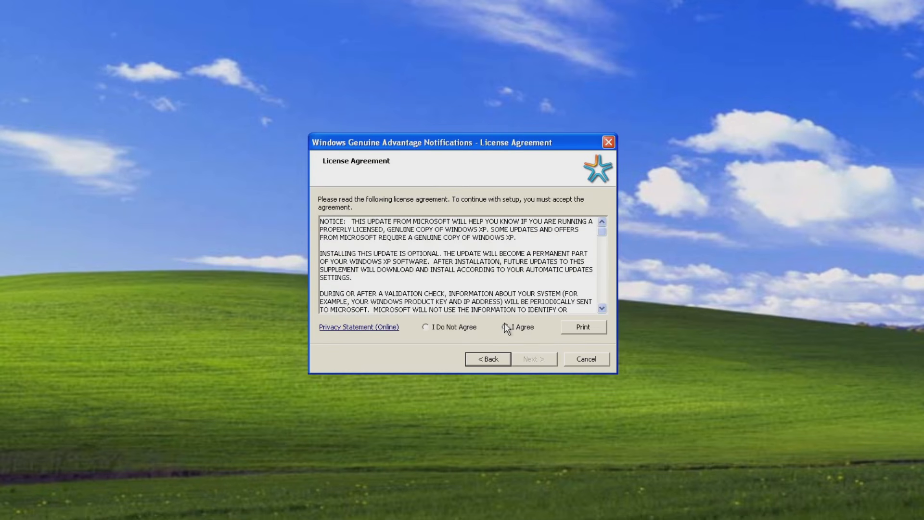
{"action": "left_click", "coordinate": [506, 327]}
{"action": "left_click", "coordinate": [533, 359]}
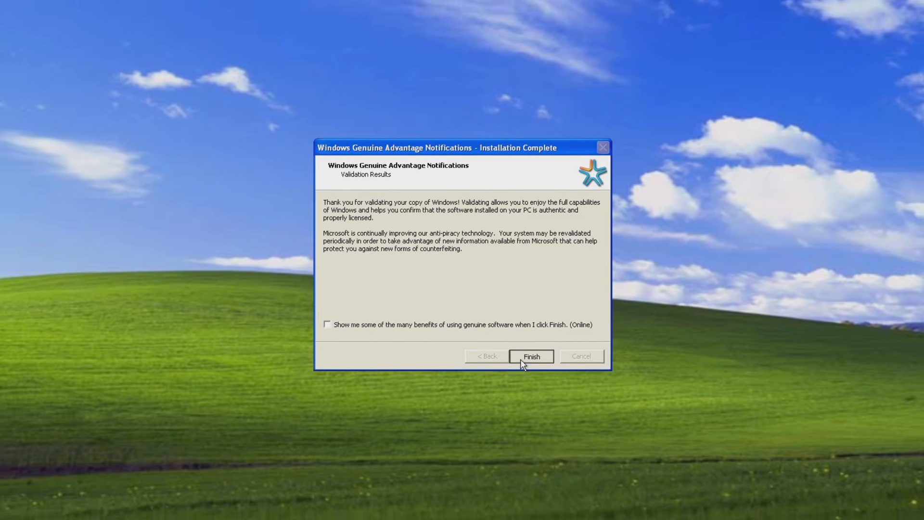
{"action": "left_click", "coordinate": [530, 359]}
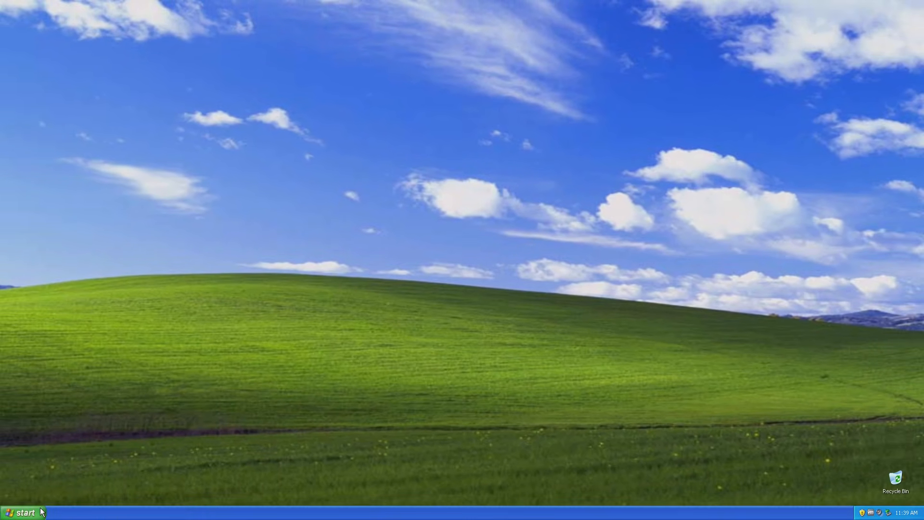
Open Legacy Update from the installed programs and postpone the Internet Explorer 8 setup.
{"action": "left_click", "coordinate": [16, 511]}
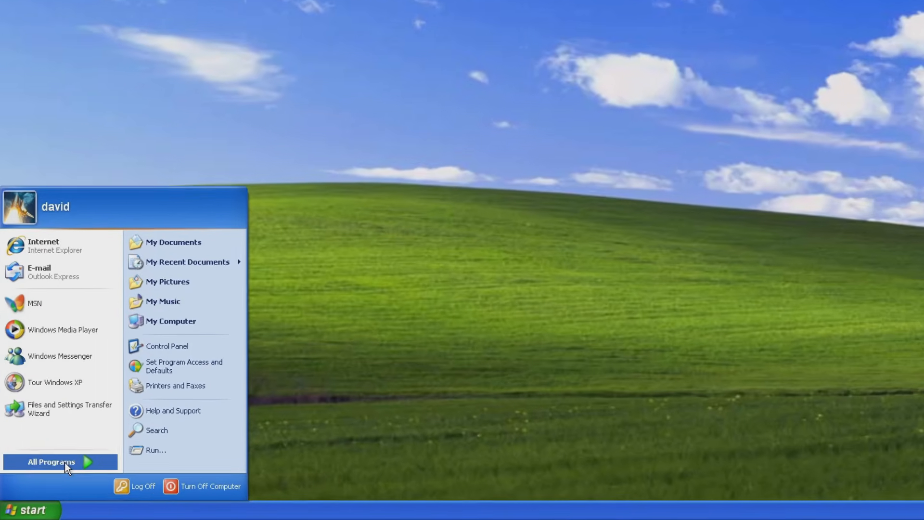
{"action": "left_click", "coordinate": [64, 462]}
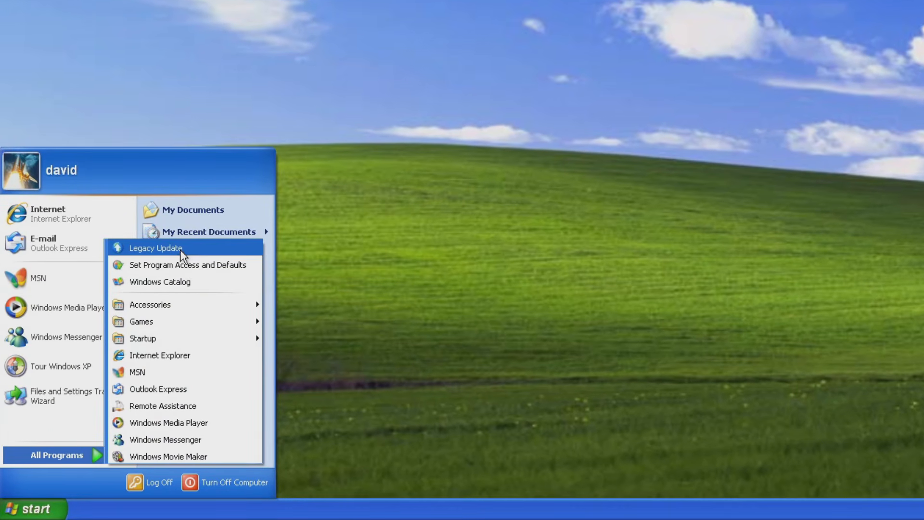
{"action": "left_click", "coordinate": [179, 249]}
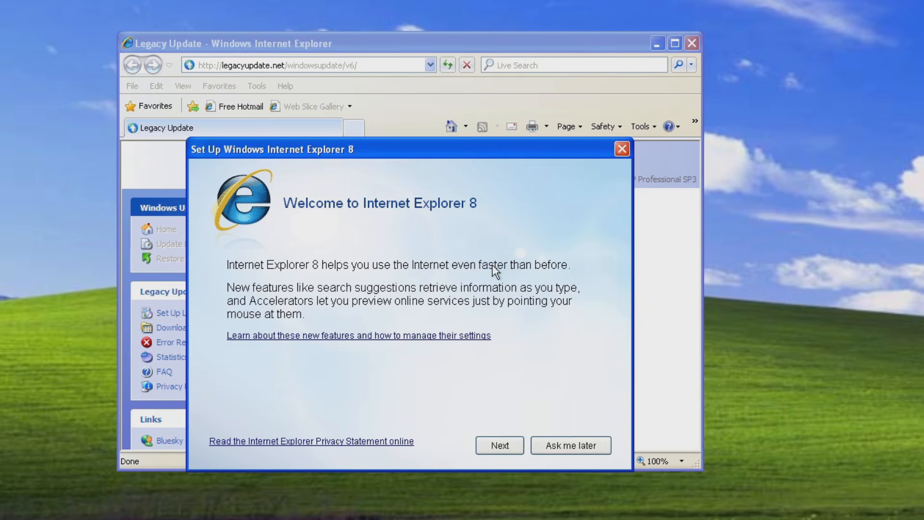
{"action": "left_click", "coordinate": [569, 444]}
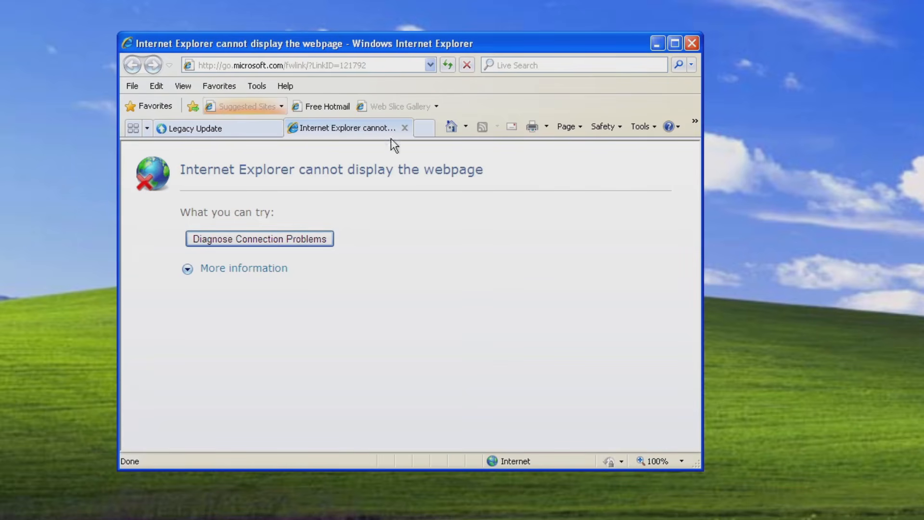
Close the extra tab with the undisplayable page and enlarge the Legacy Update browser window.
{"action": "left_click", "coordinate": [403, 128]}
{"action": "left_click_drag", "start_coordinate": [419, 43], "coordinate": [439, 0]}
{"action": "left_click_drag", "start_coordinate": [717, 344], "coordinate": [892, 519]}
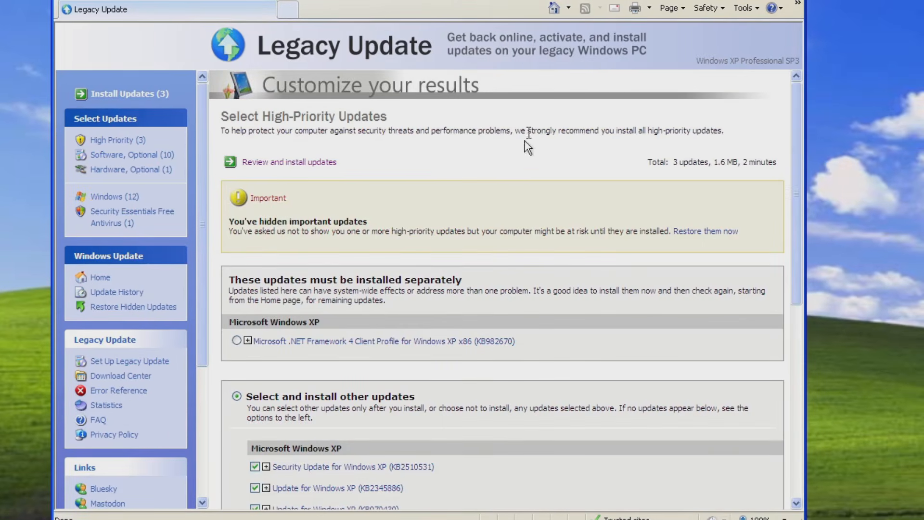
Select the separately installed Microsoft .NET Framework 4 Client Profile update (KB982670) and install it.
{"action": "scroll", "coordinate": [373, 159], "scroll_direction": "down", "scroll_amount": 8}
{"action": "left_click", "coordinate": [341, 174]}
{"action": "left_click", "coordinate": [236, 341]}
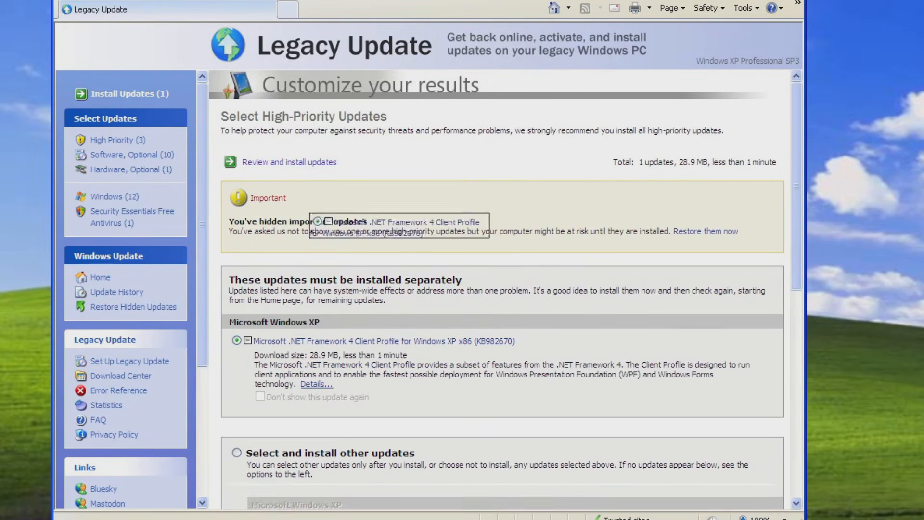
{"action": "left_click", "coordinate": [294, 163]}
{"action": "left_click", "coordinate": [265, 148]}
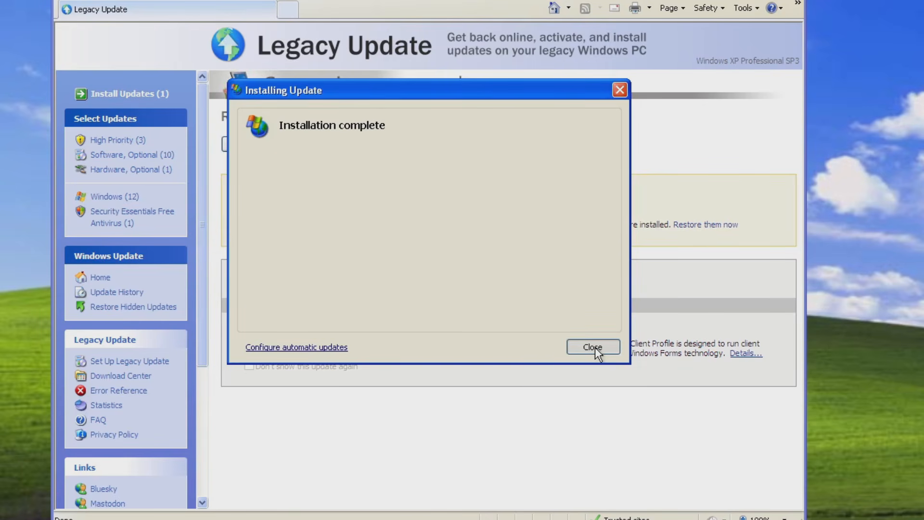
{"action": "left_click", "coordinate": [594, 347]}
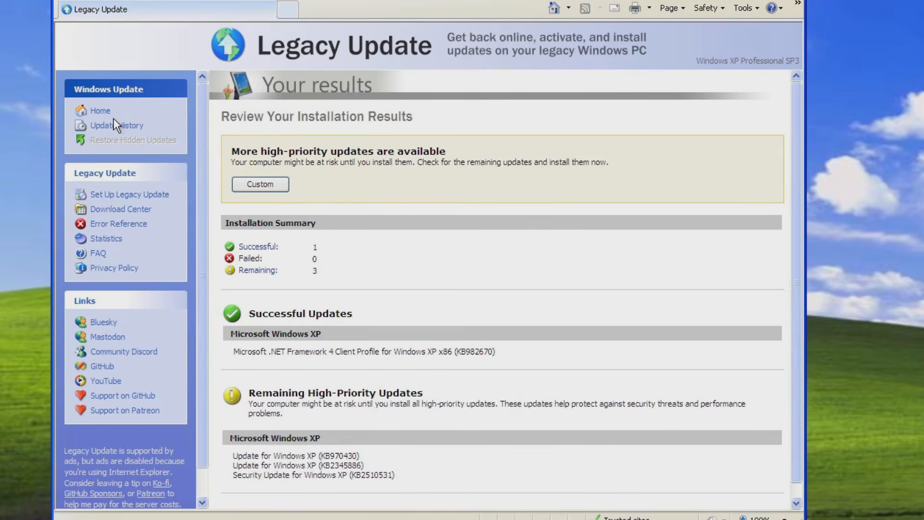
Check for updates again from the Windows Update home page and install all preselected high-priority updates, including the .NET Framework 4 ones.
{"action": "left_click", "coordinate": [100, 111]}
{"action": "left_click", "coordinate": [292, 146]}
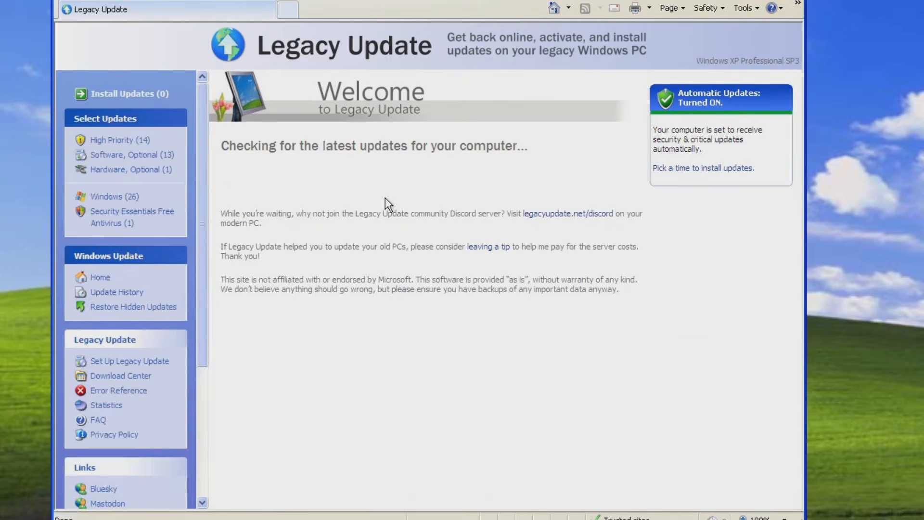
{"action": "scroll", "coordinate": [299, 168], "scroll_direction": "down", "scroll_amount": 5}
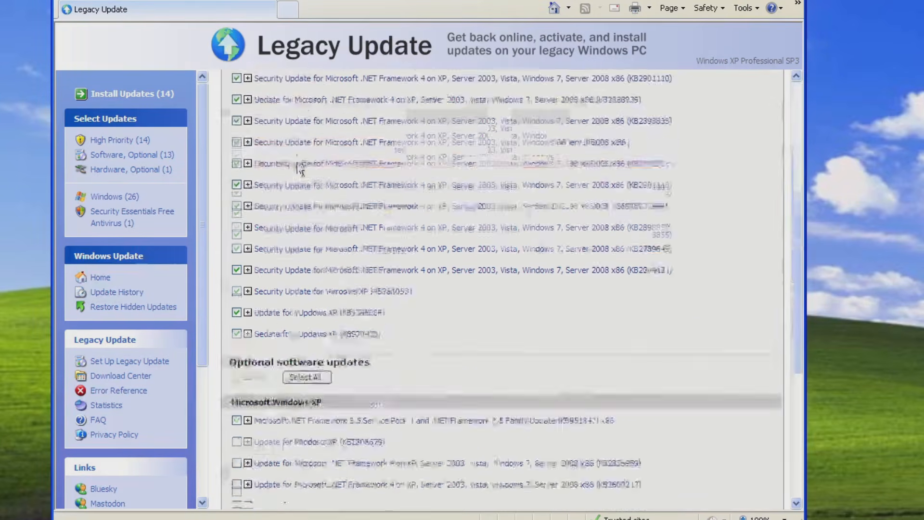
{"action": "scroll", "coordinate": [299, 169], "scroll_direction": "up", "scroll_amount": 5}
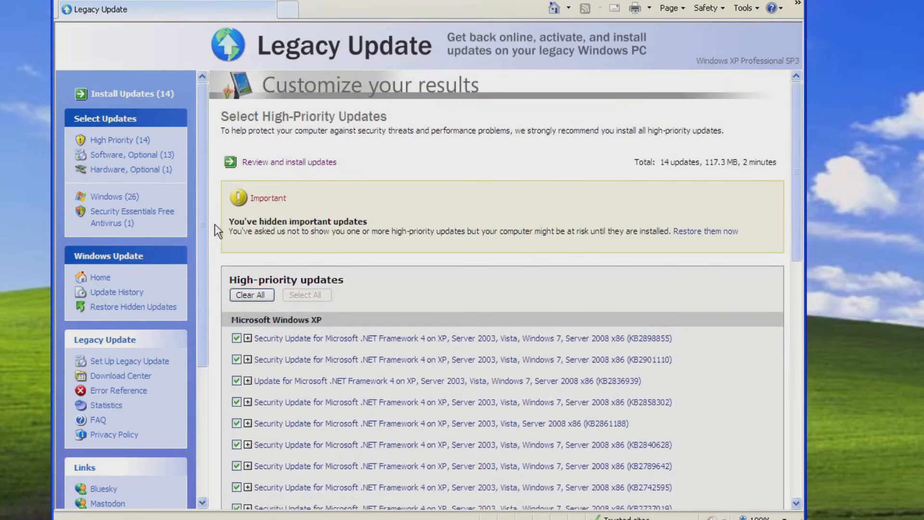
{"action": "left_click", "coordinate": [295, 166]}
{"action": "left_click", "coordinate": [260, 141]}
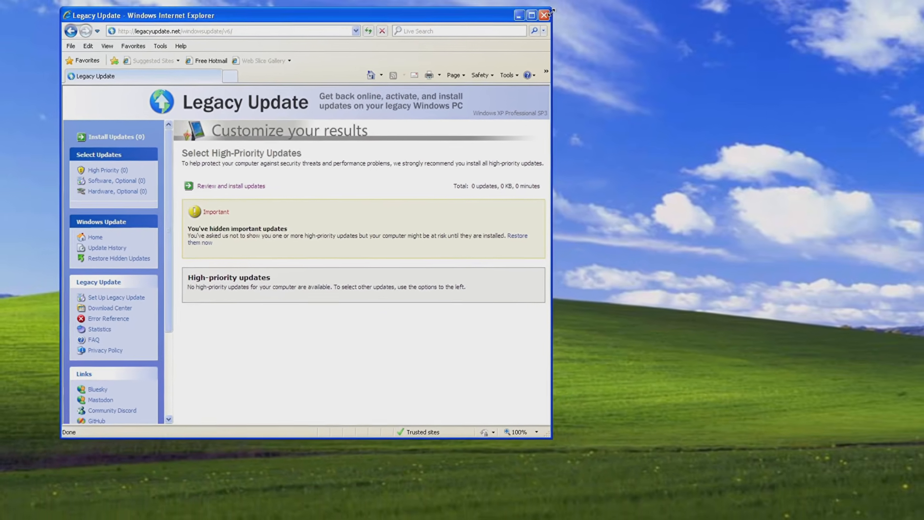
Close the browser and open the properties of My Computer to view the general system information.
{"action": "left_click", "coordinate": [594, 1]}
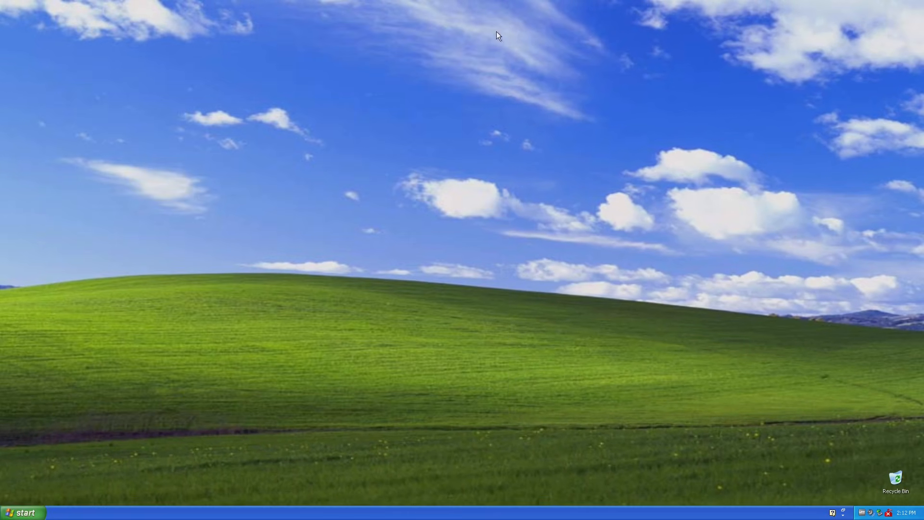
{"action": "left_click", "coordinate": [23, 512]}
{"action": "right_click", "coordinate": [129, 378]}
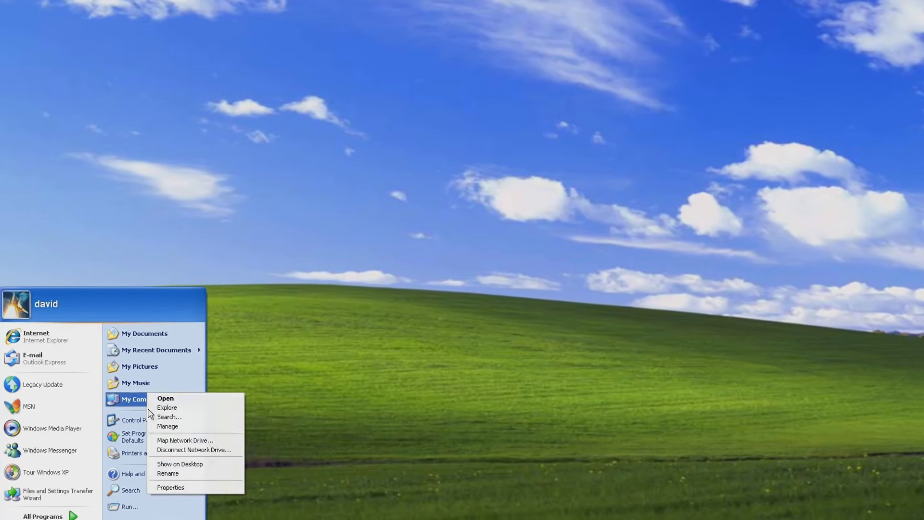
{"action": "left_click", "coordinate": [195, 519]}
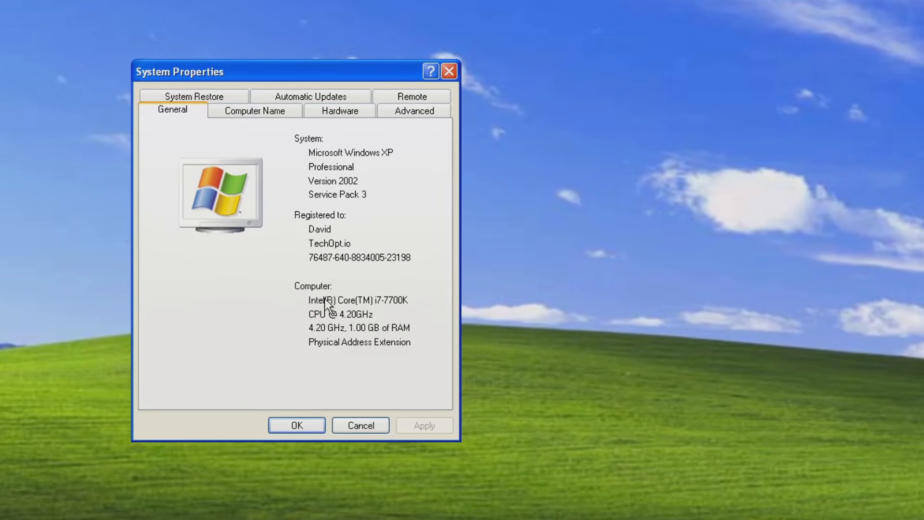